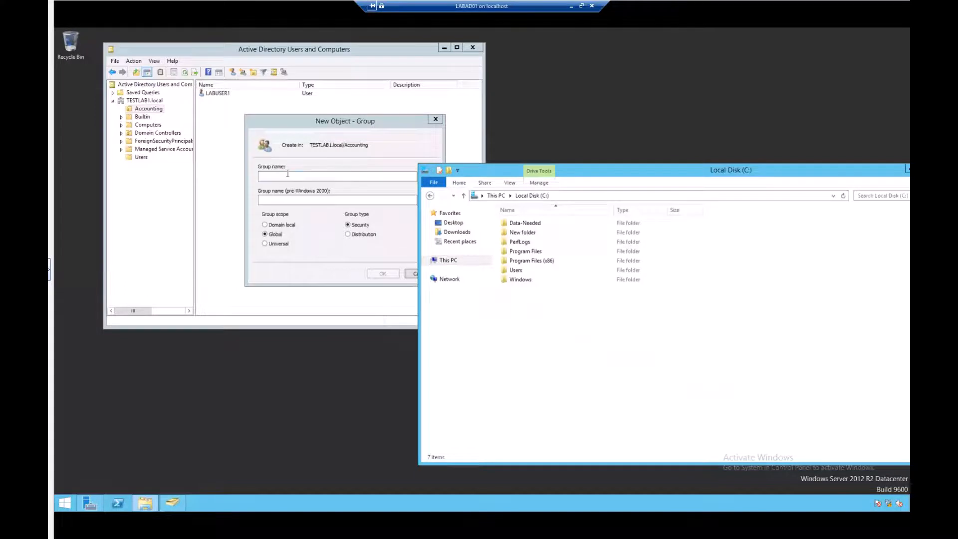
Step: Create a global security group named Accounting-Staff in the Accounting organizational unit
{"action": "left_click", "coordinate": [287, 174]}
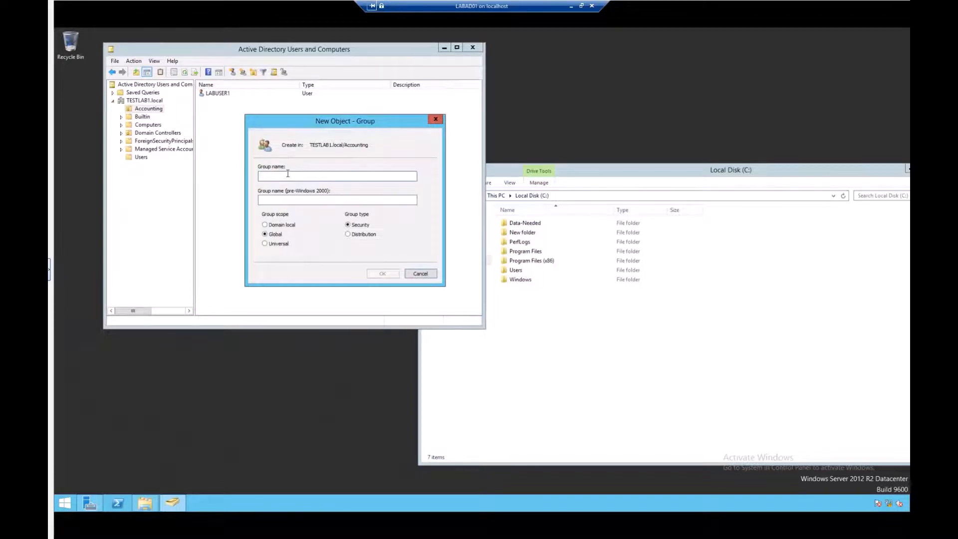
{"action": "type", "text": "Accounting-Staff"}
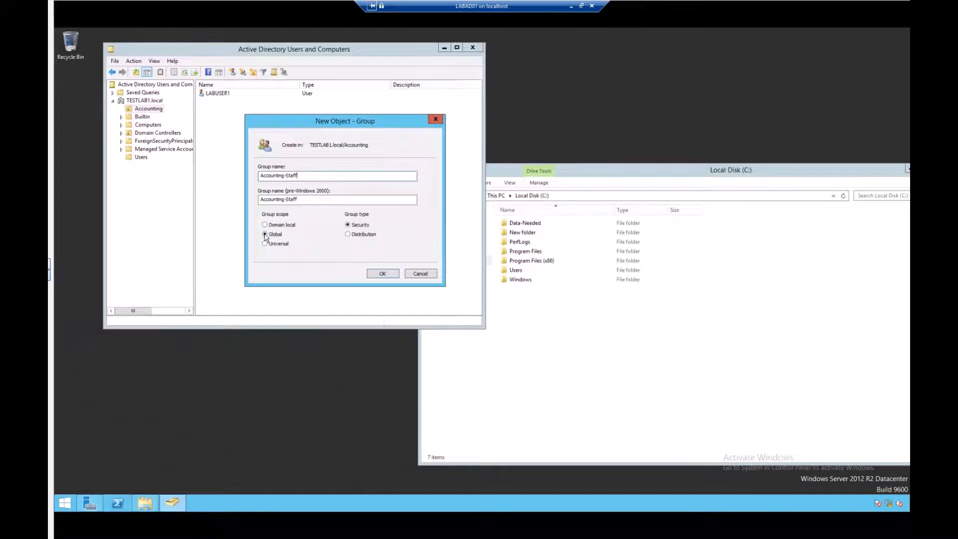
{"action": "left_click", "coordinate": [383, 276]}
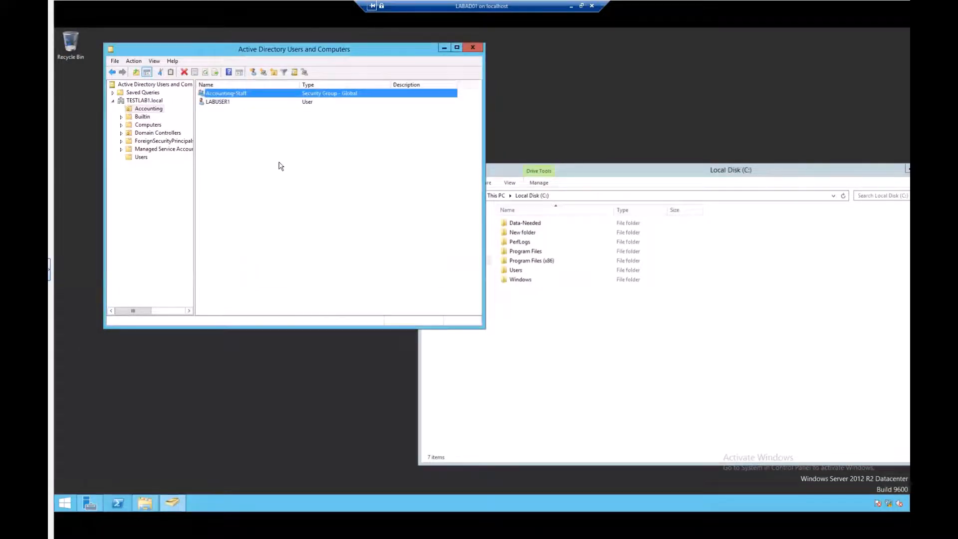
Step: Examine the Accounting-Staff group's properties, including its members, parent groups, manager and general settings
{"action": "right_click", "coordinate": [237, 94]}
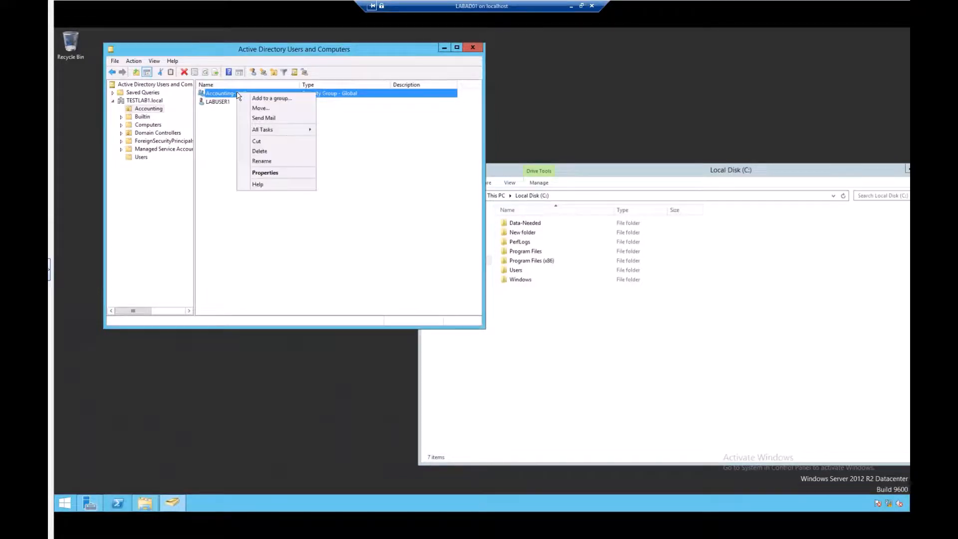
{"action": "left_click", "coordinate": [266, 173]}
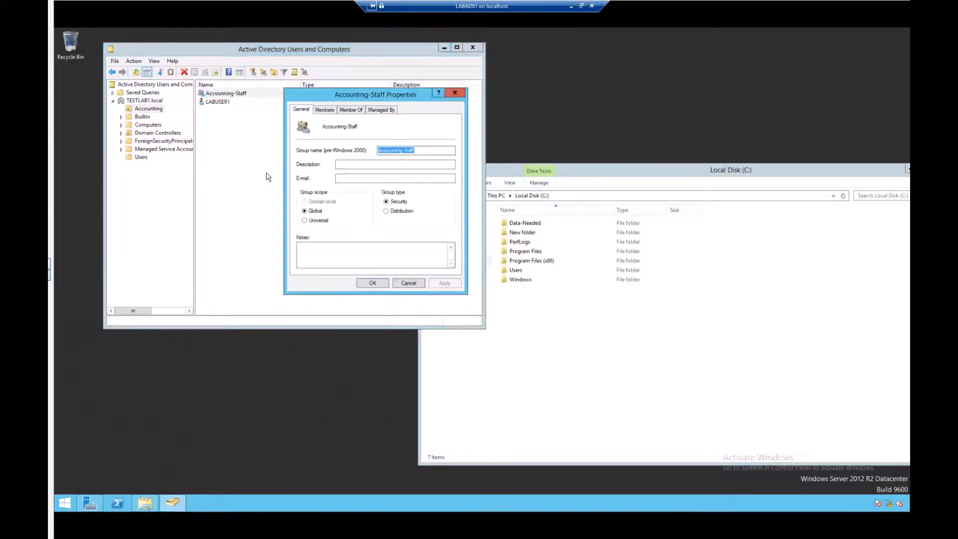
{"action": "left_click", "coordinate": [325, 110]}
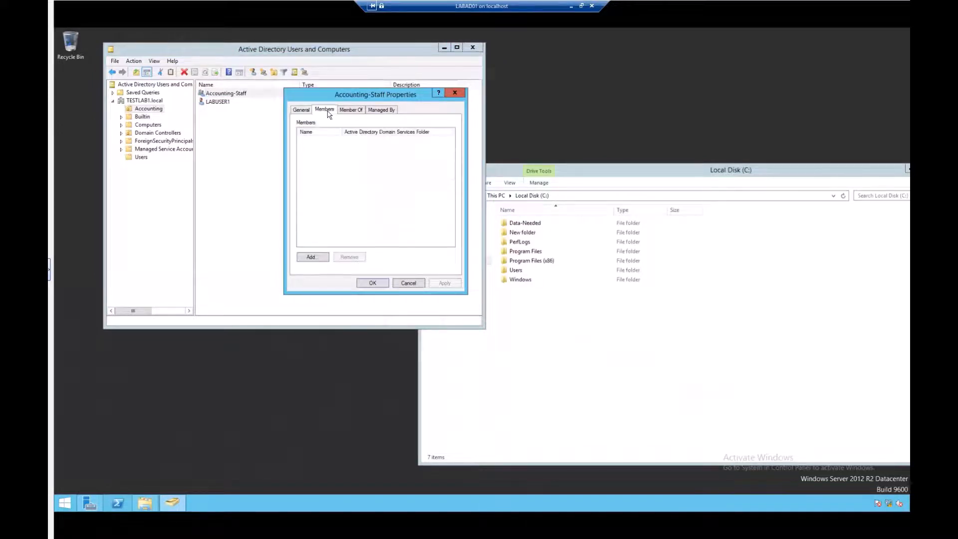
{"action": "left_click", "coordinate": [347, 111]}
{"action": "left_click", "coordinate": [378, 111]}
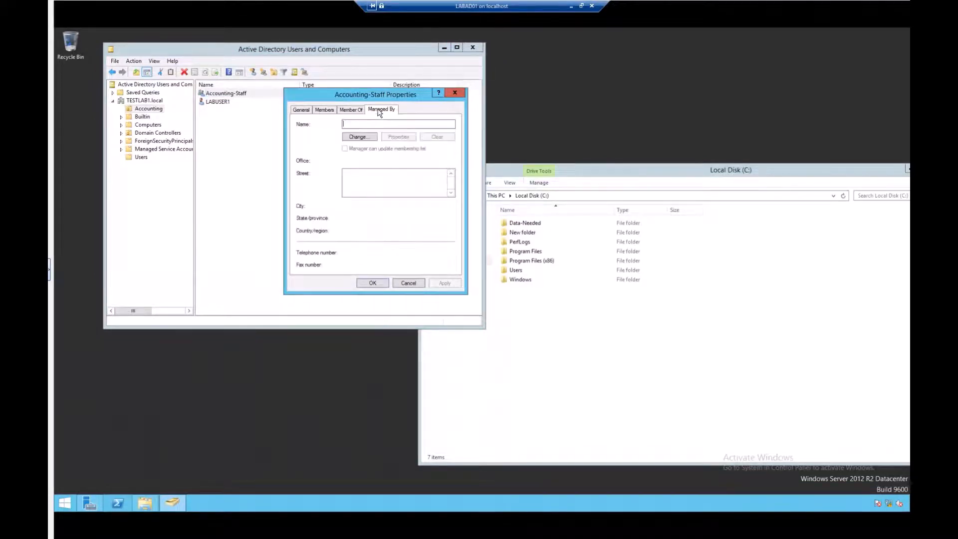
{"action": "left_click", "coordinate": [352, 110]}
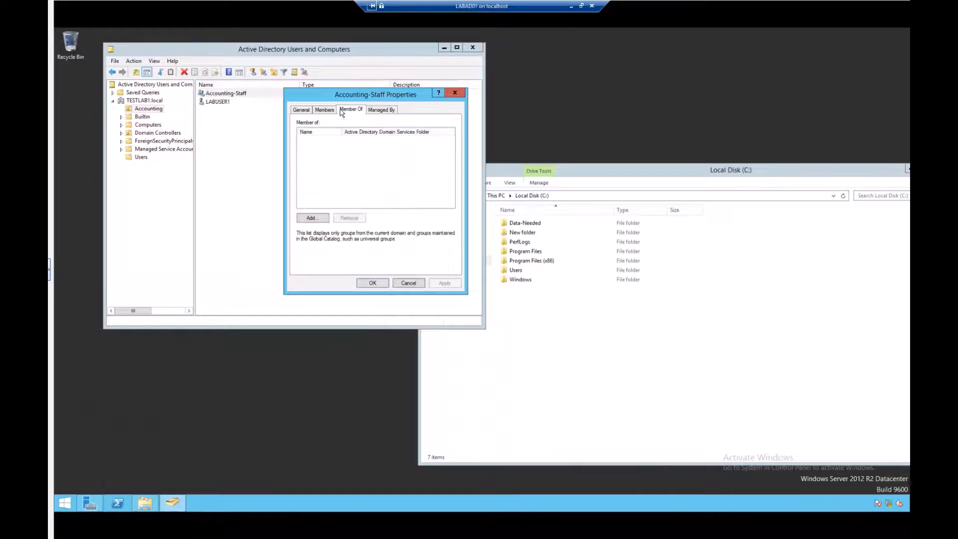
{"action": "left_click", "coordinate": [319, 110]}
{"action": "left_click", "coordinate": [293, 110]}
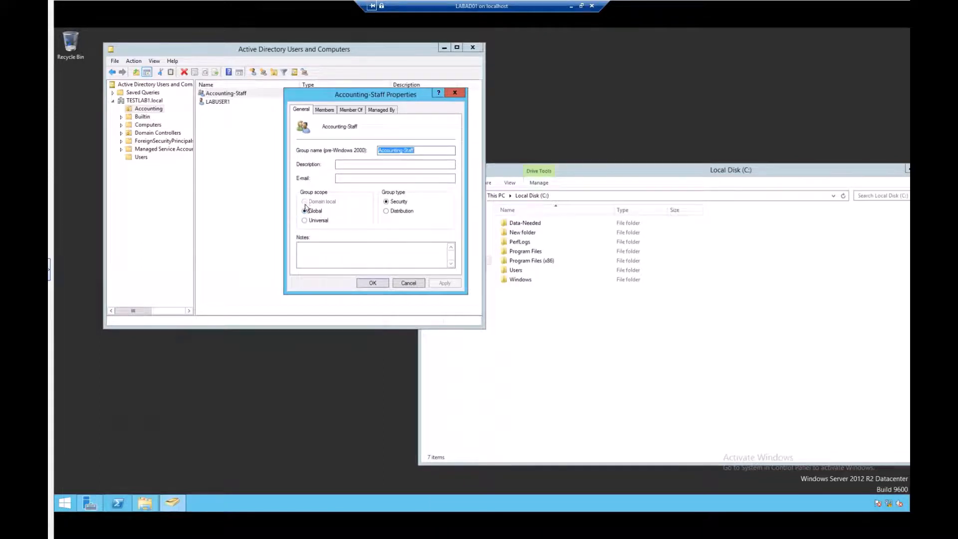
Step: Add LABUSER1 as a member of the Accounting-Staff group and apply the change
{"action": "left_click", "coordinate": [328, 111]}
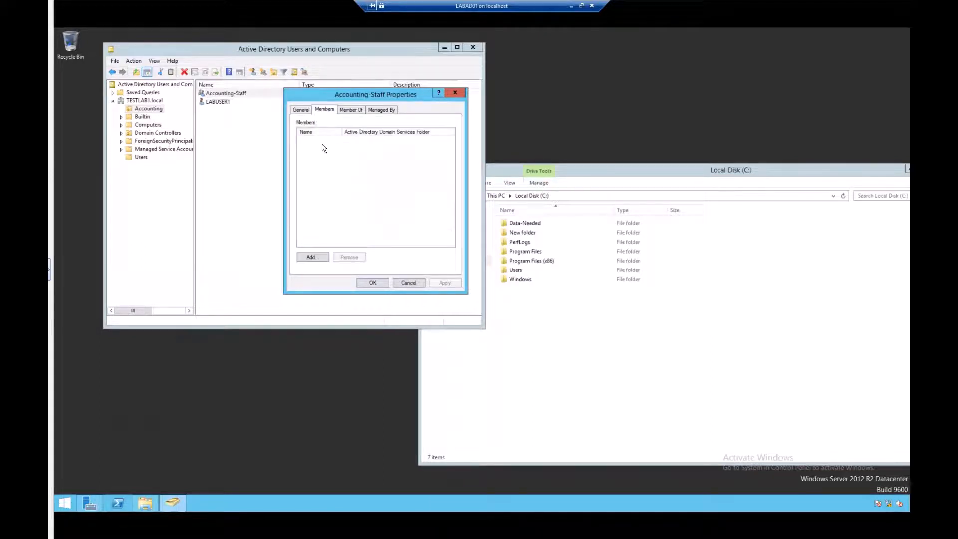
{"action": "left_click", "coordinate": [313, 257]}
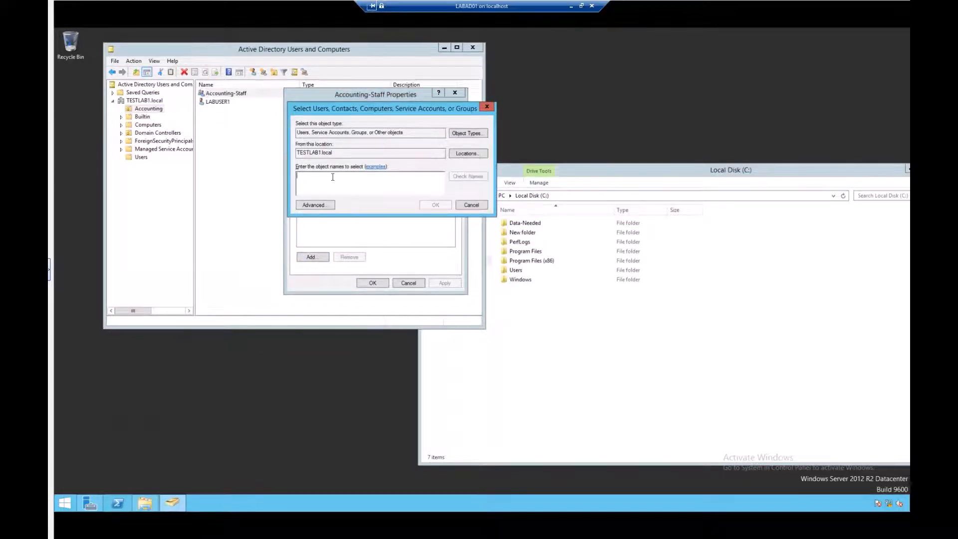
{"action": "type", "text": "lab"}
{"action": "key", "text": "Return"}
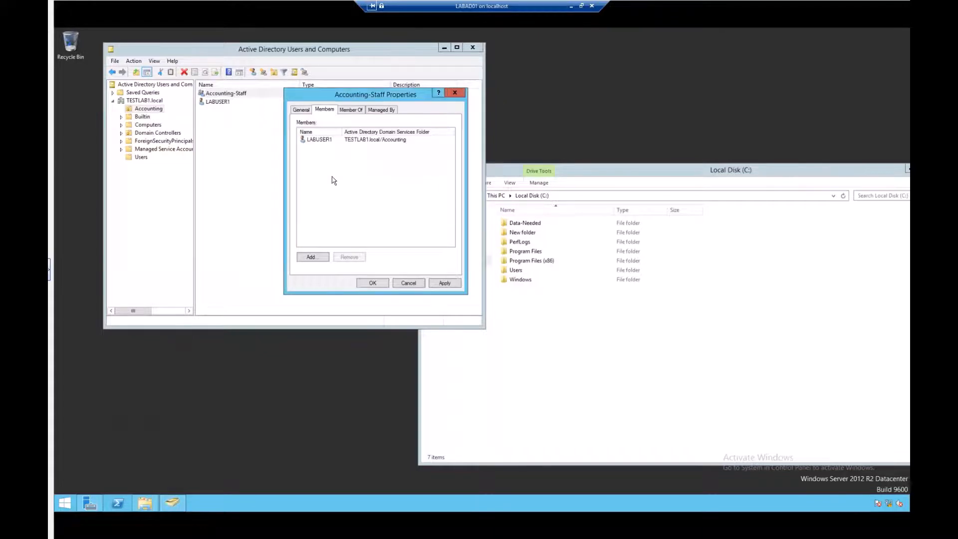
{"action": "left_click", "coordinate": [447, 284]}
Step: Review the Accounting-Staff group's parent groups, manager, general settings and member list, and close its properties
{"action": "left_click", "coordinate": [351, 110]}
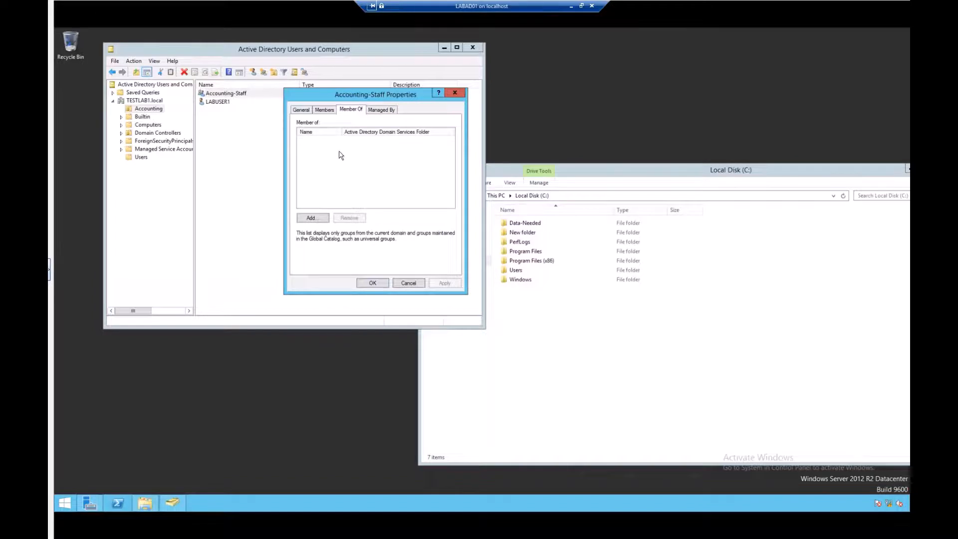
{"action": "left_click", "coordinate": [385, 109]}
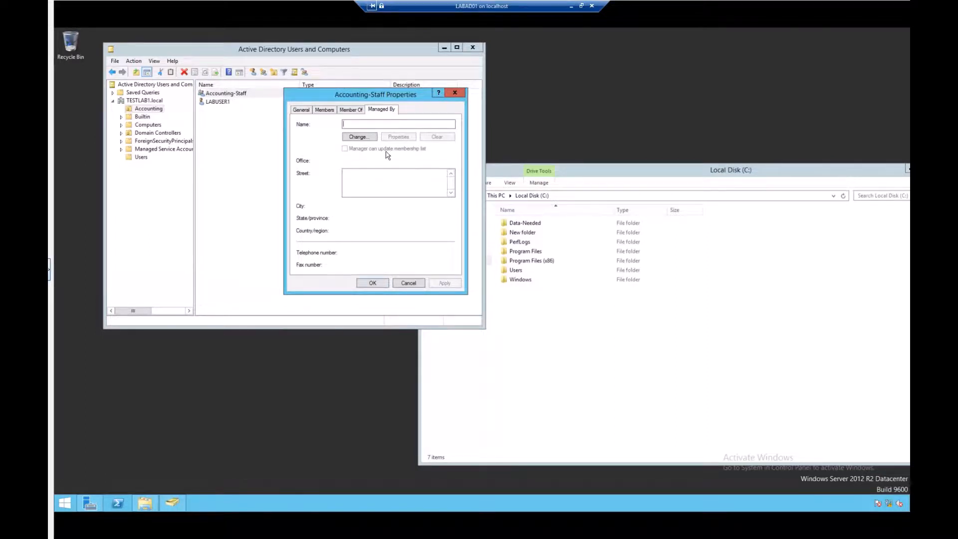
{"action": "left_click", "coordinate": [319, 110]}
{"action": "left_click", "coordinate": [301, 109]}
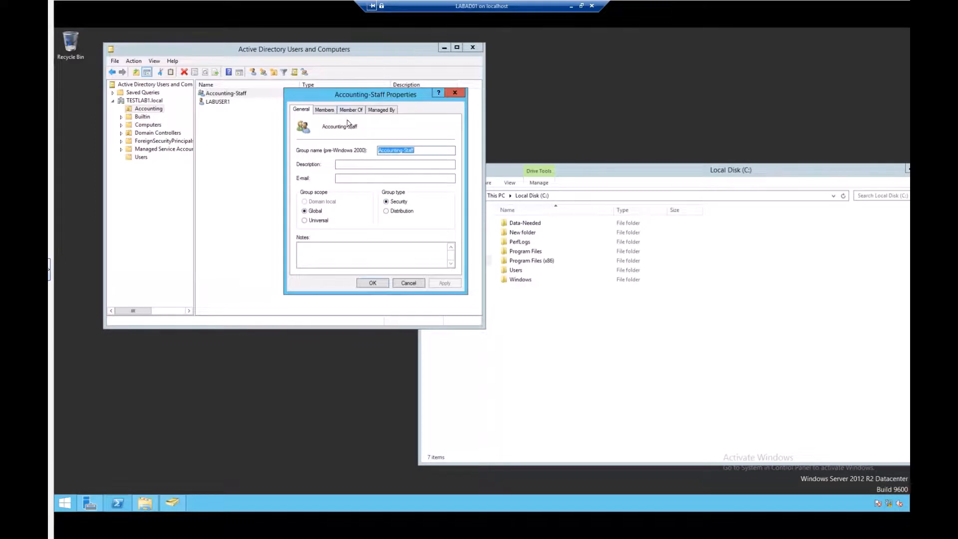
{"action": "left_click", "coordinate": [324, 110]}
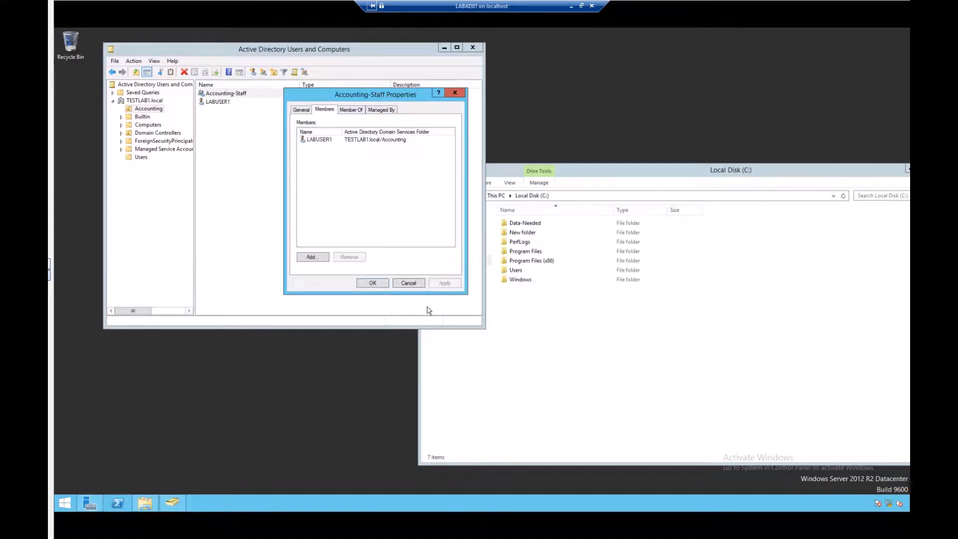
{"action": "left_click", "coordinate": [374, 283]}
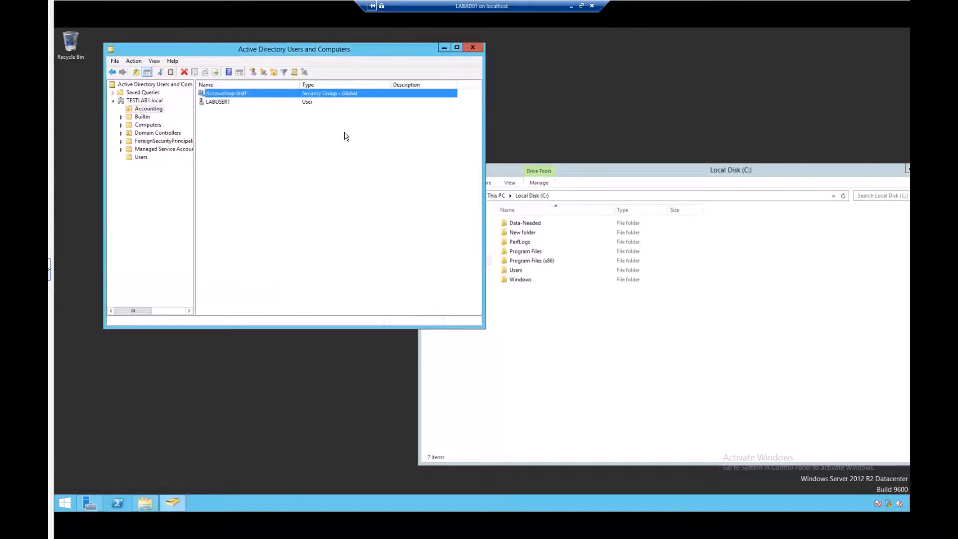
Step: Open the security permissions of the Data-Needed folder on drive C for editing
{"action": "left_click", "coordinate": [594, 173]}
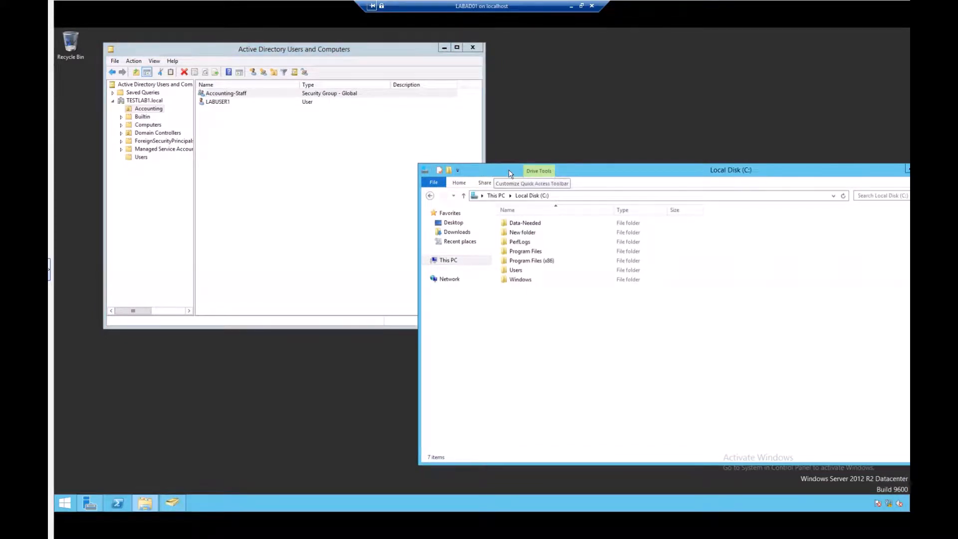
{"action": "right_click", "coordinate": [528, 225]}
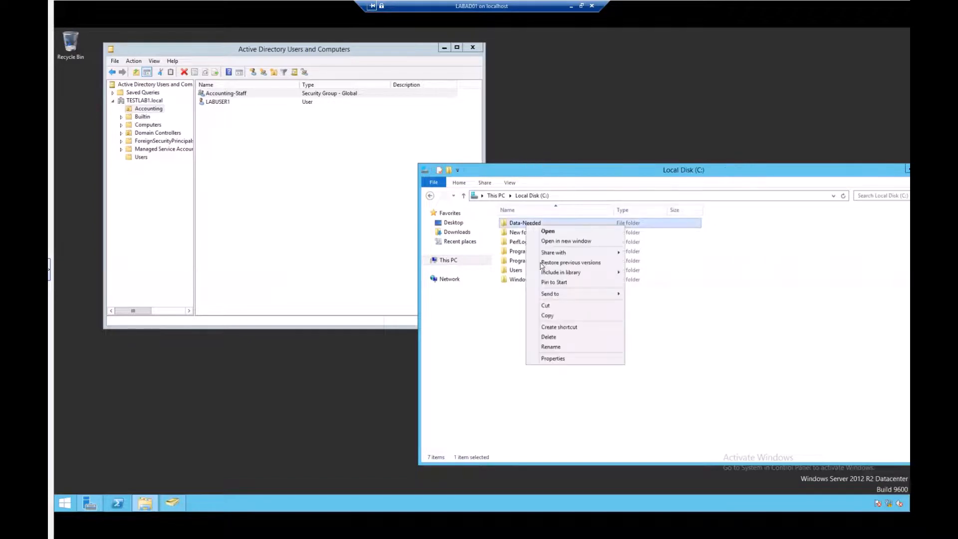
{"action": "left_click", "coordinate": [553, 359]}
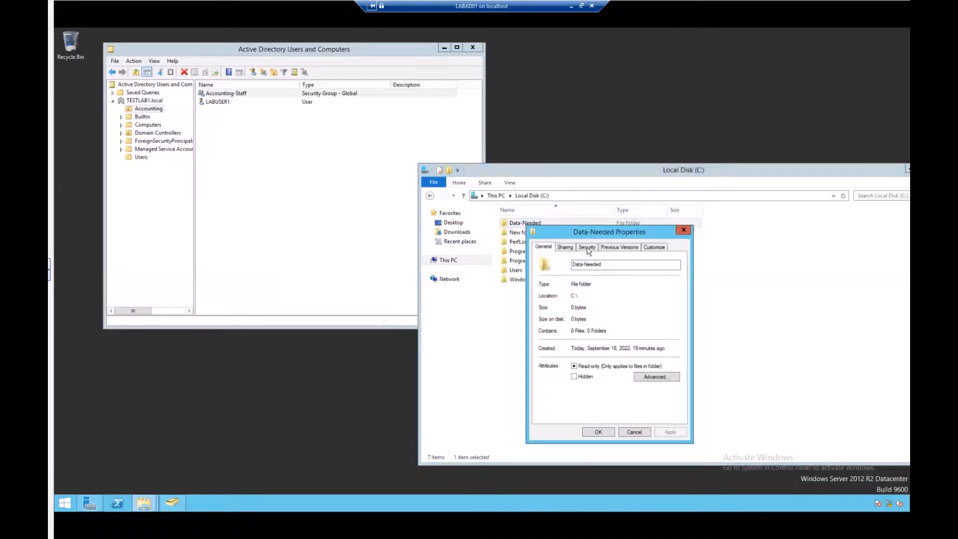
{"action": "left_click", "coordinate": [587, 247]}
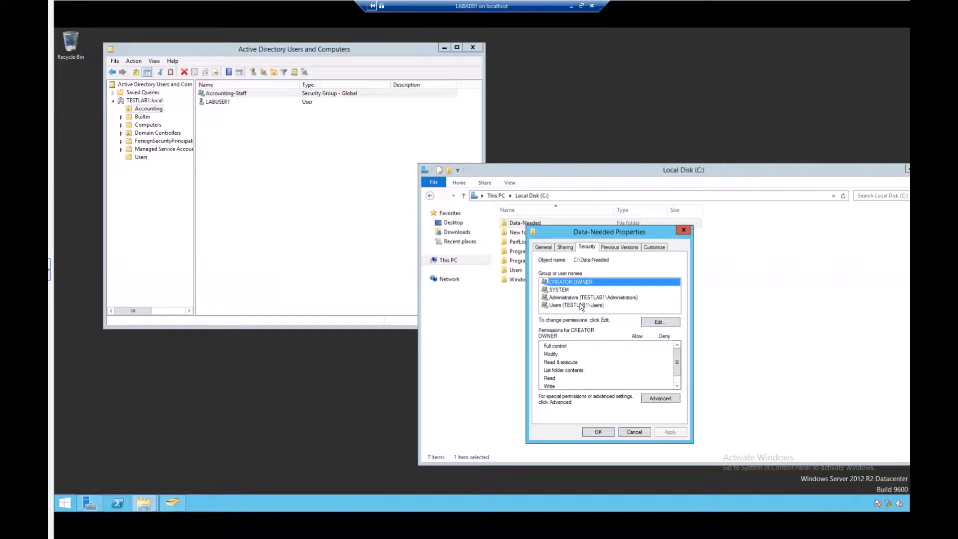
{"action": "left_click", "coordinate": [658, 323]}
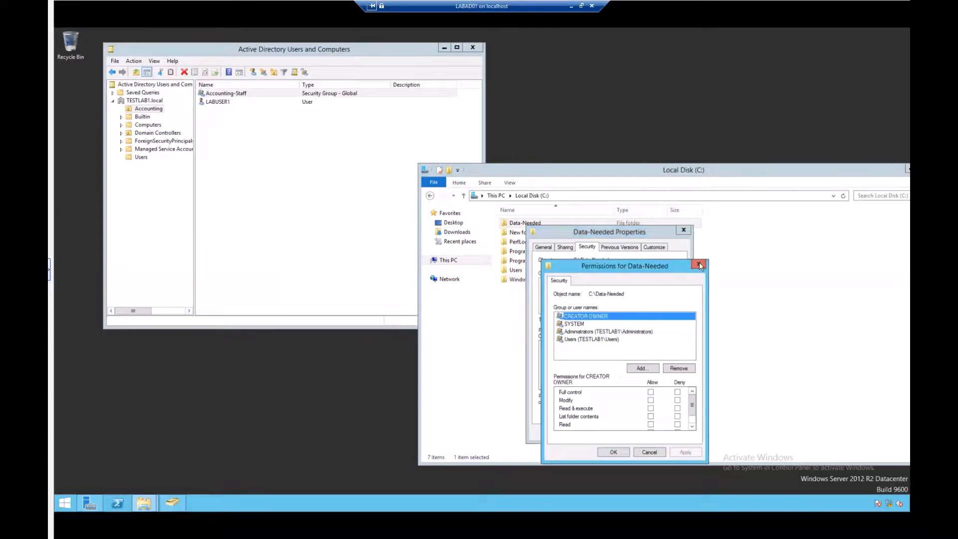
{"action": "left_click", "coordinate": [699, 265]}
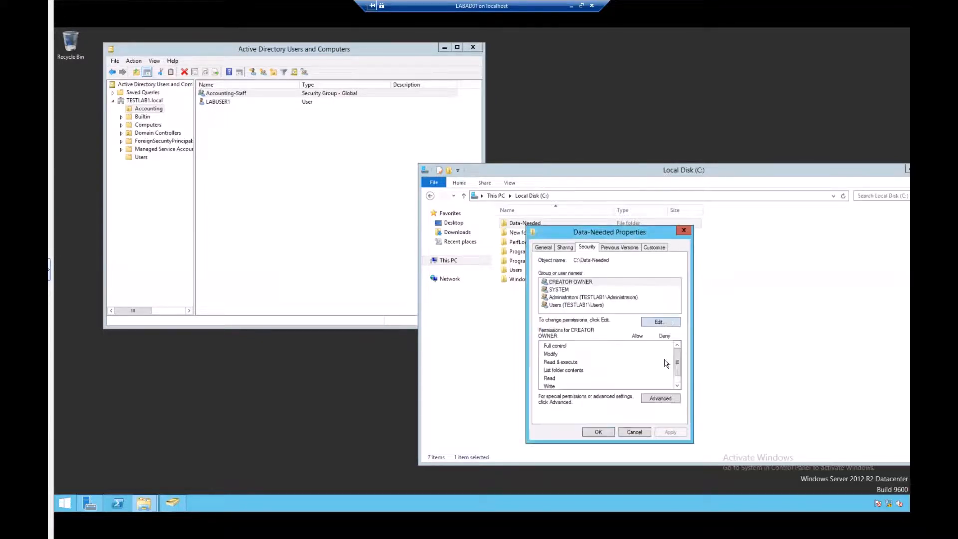
{"action": "left_click", "coordinate": [661, 322]}
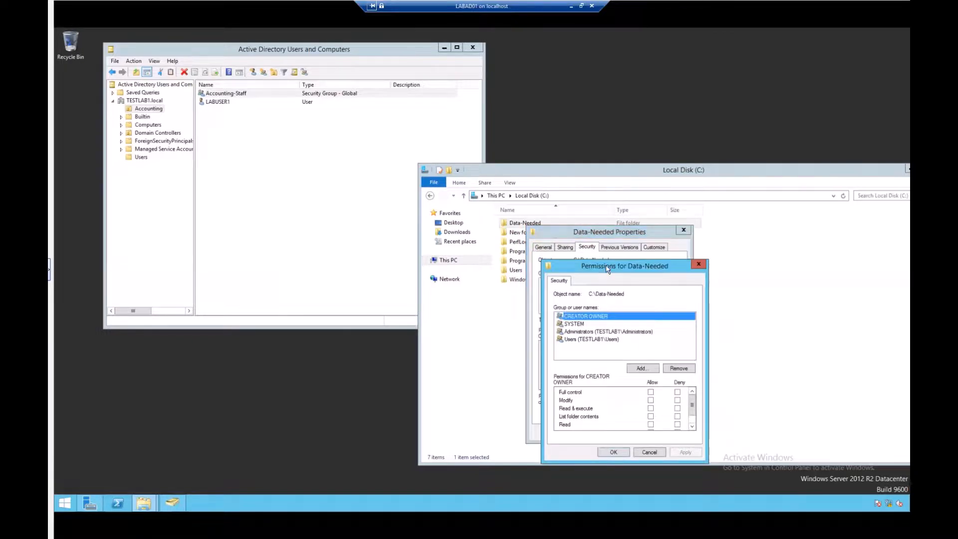
{"action": "left_click_drag", "start_coordinate": [606, 269], "coordinate": [611, 221]}
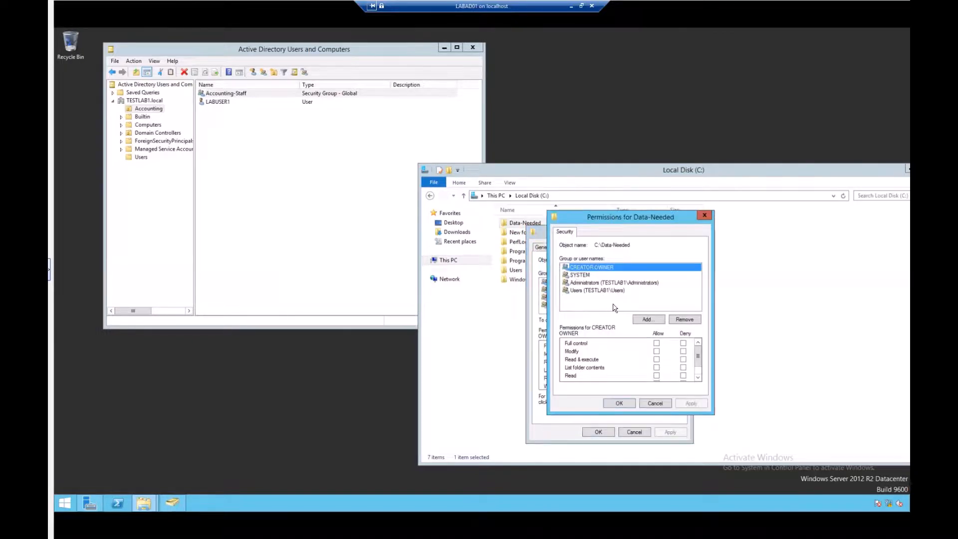
Step: Add the Accounting-Staff group to the Data-Needed folder's permission list, choosing it from the names matching "Acco"
{"action": "left_click", "coordinate": [647, 319]}
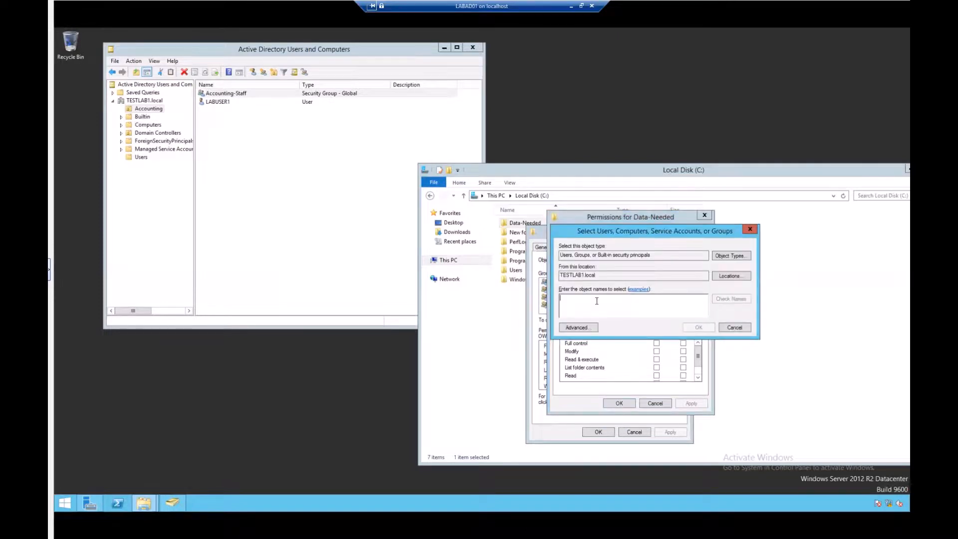
{"action": "type", "text": "A"}
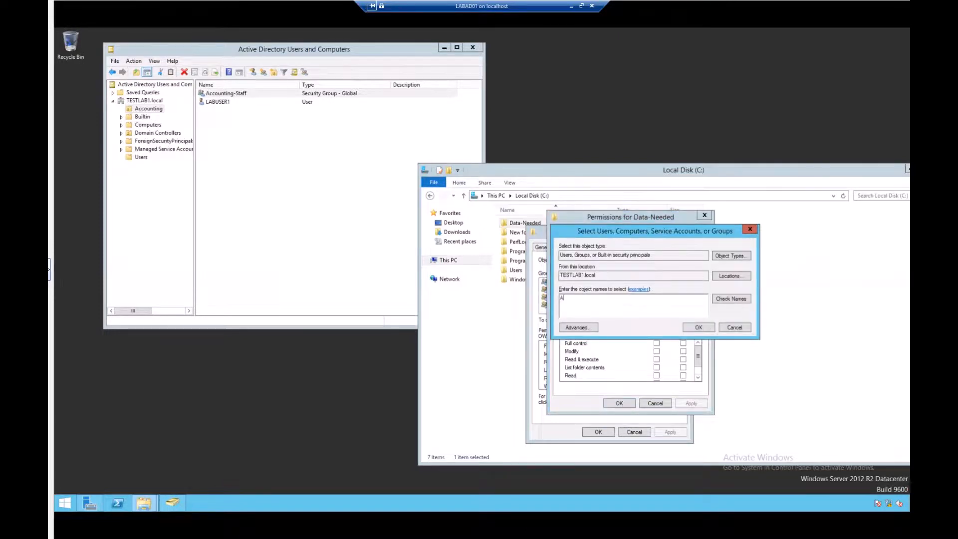
{"action": "type", "text": "cco"}
{"action": "key", "text": "Return"}
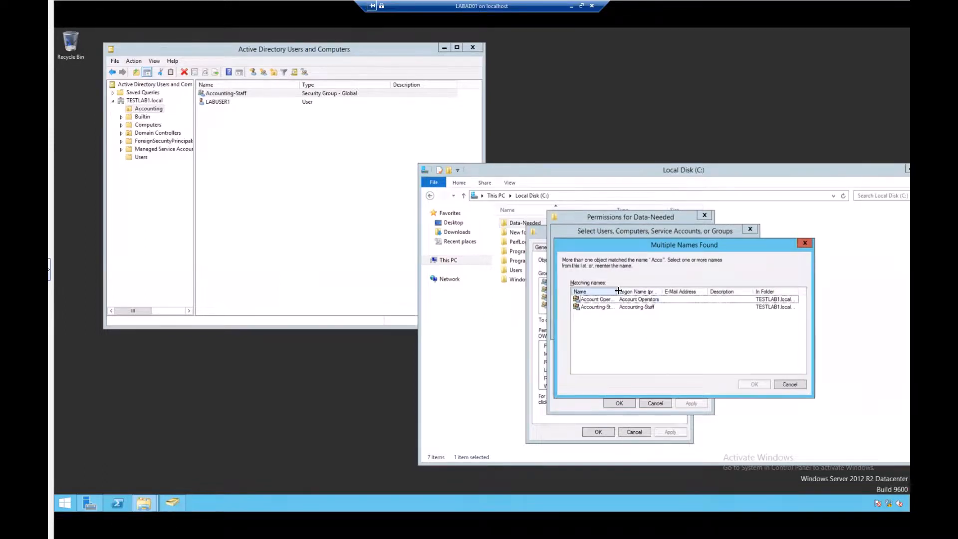
{"action": "left_click_drag", "start_coordinate": [619, 291], "coordinate": [646, 289]}
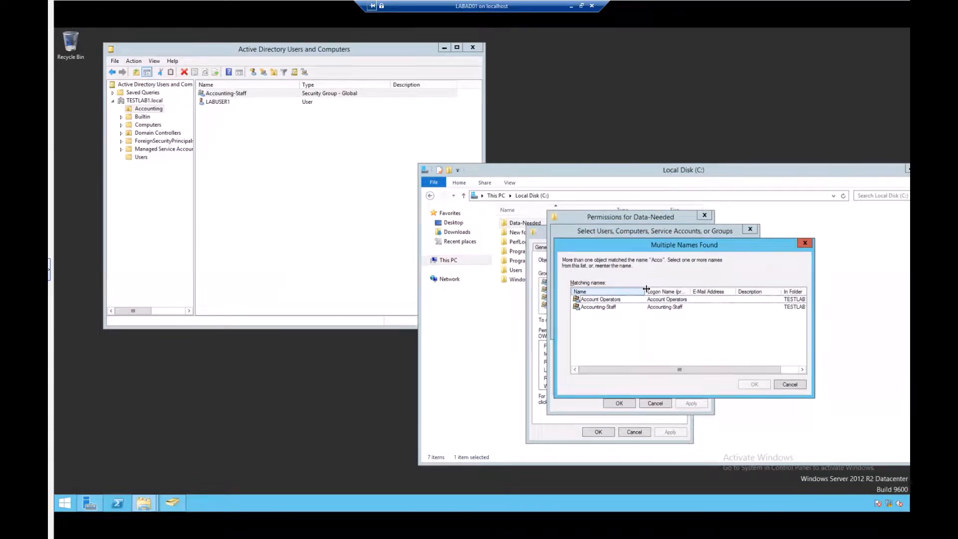
{"action": "left_click", "coordinate": [590, 307]}
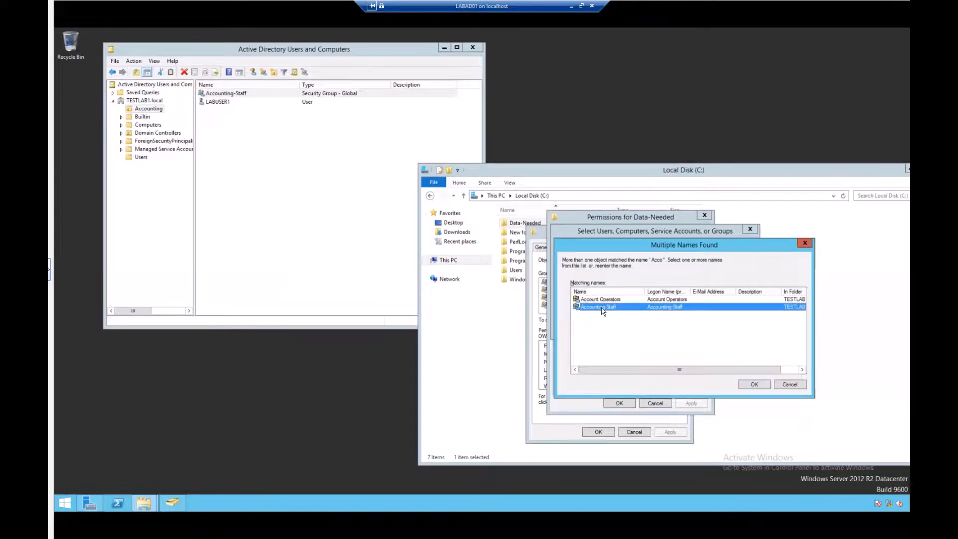
{"action": "left_click", "coordinate": [754, 384]}
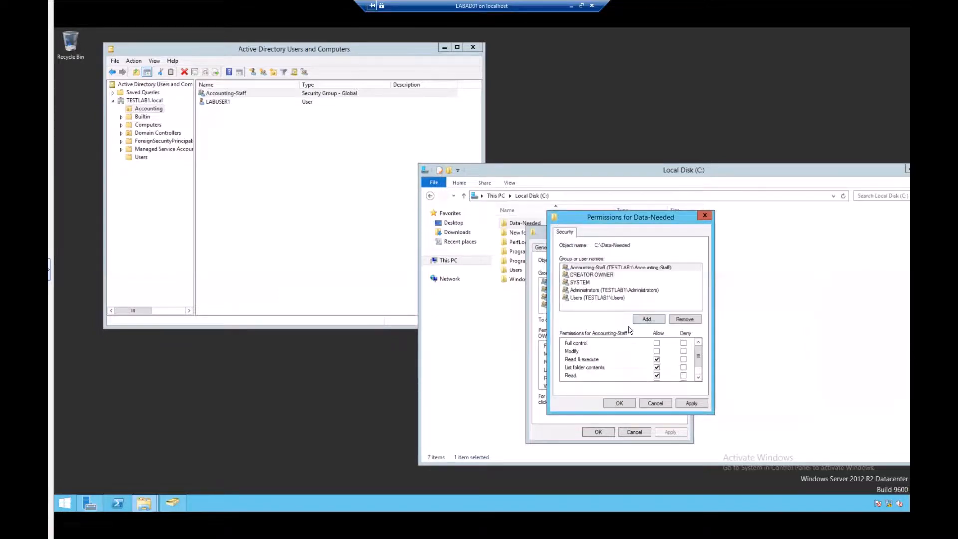
Step: Apply Read & execute, List folder contents and Read permissions for Accounting-Staff on the Data-Needed folder and close the permissions editor
{"action": "left_click", "coordinate": [592, 268]}
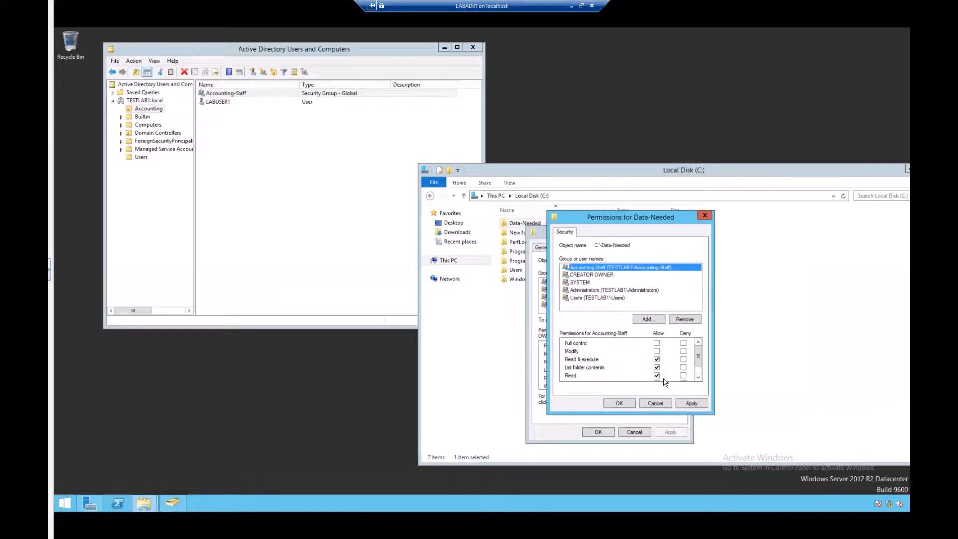
{"action": "left_click_drag", "start_coordinate": [698, 359], "coordinate": [699, 356]}
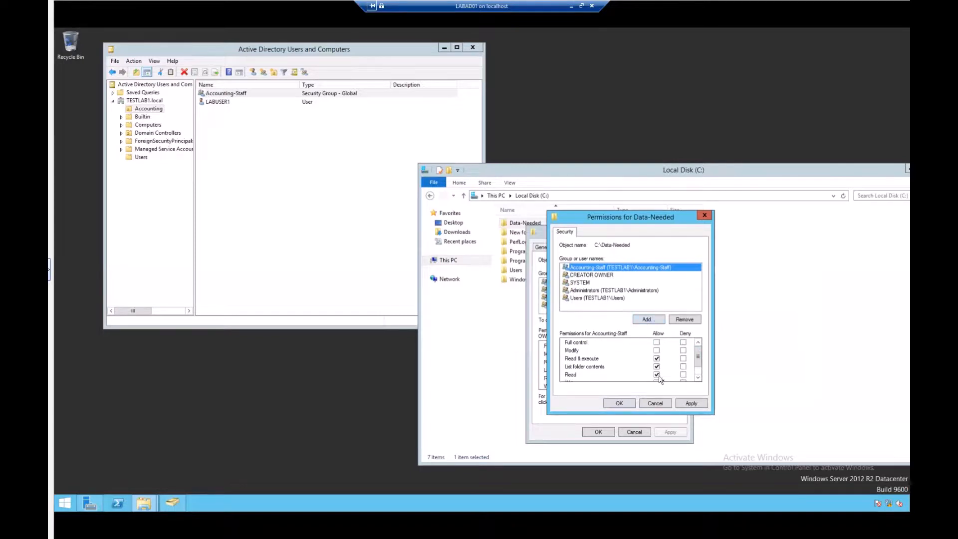
{"action": "left_click", "coordinate": [692, 403]}
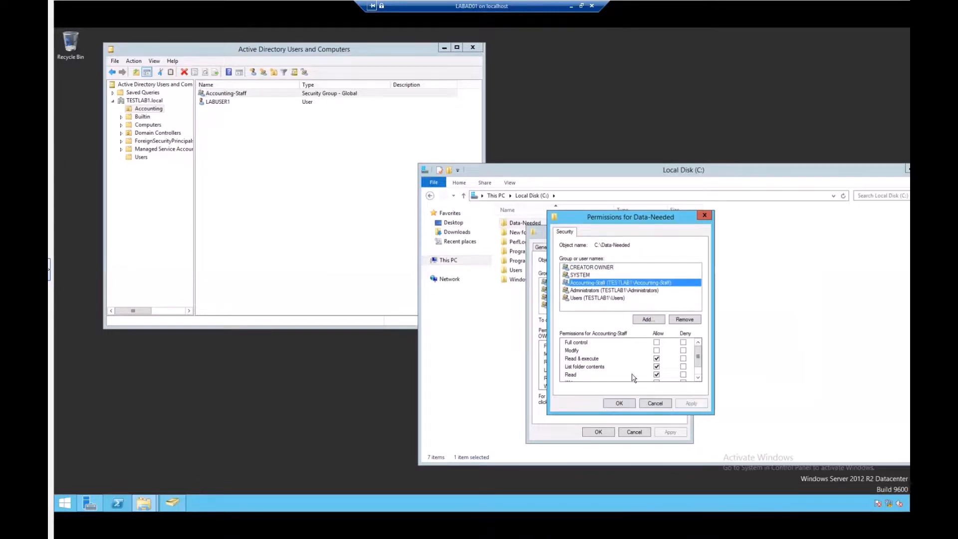
{"action": "key", "text": "Return"}
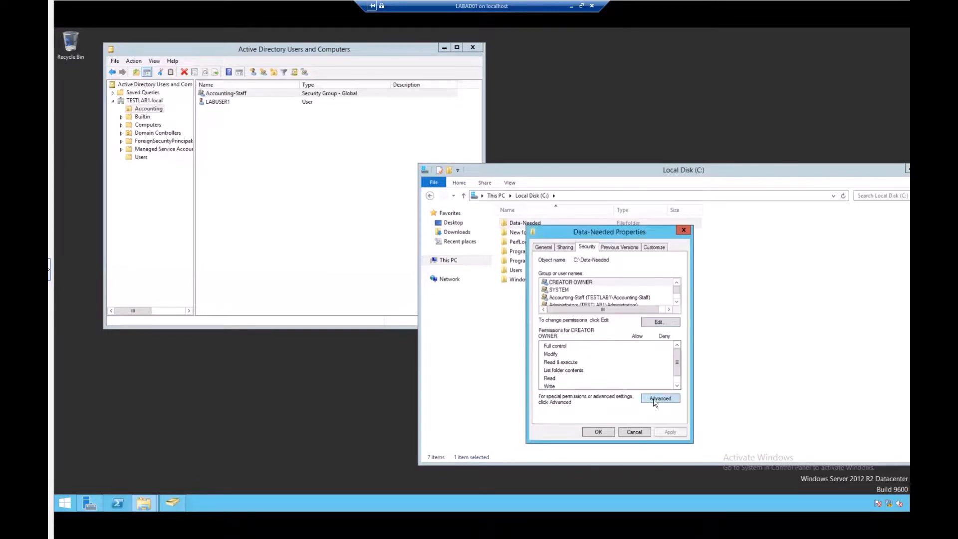
Step: Open the advanced security settings of the Data-Needed folder and review its permission entries and auditing entries
{"action": "left_click", "coordinate": [659, 399]}
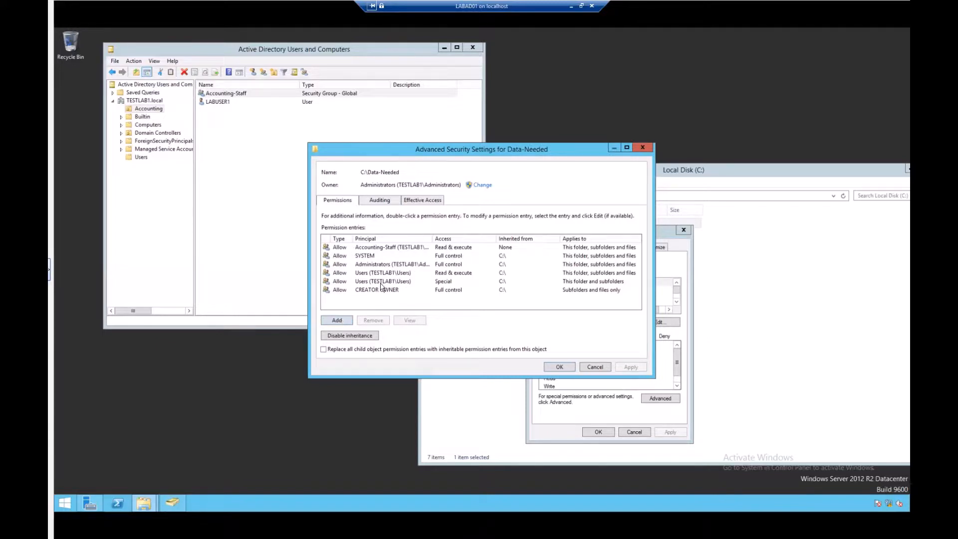
{"action": "left_click", "coordinate": [673, 259]}
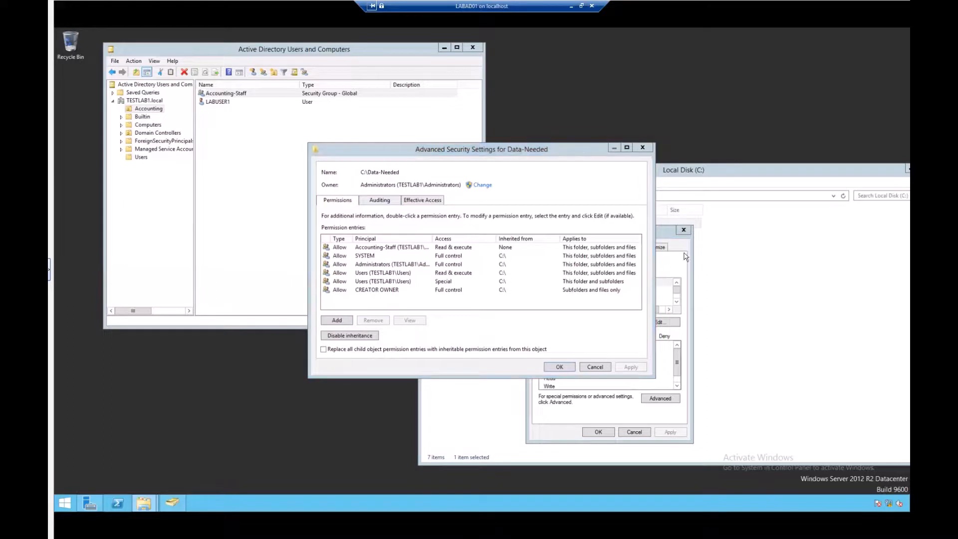
{"action": "left_click", "coordinate": [377, 203]}
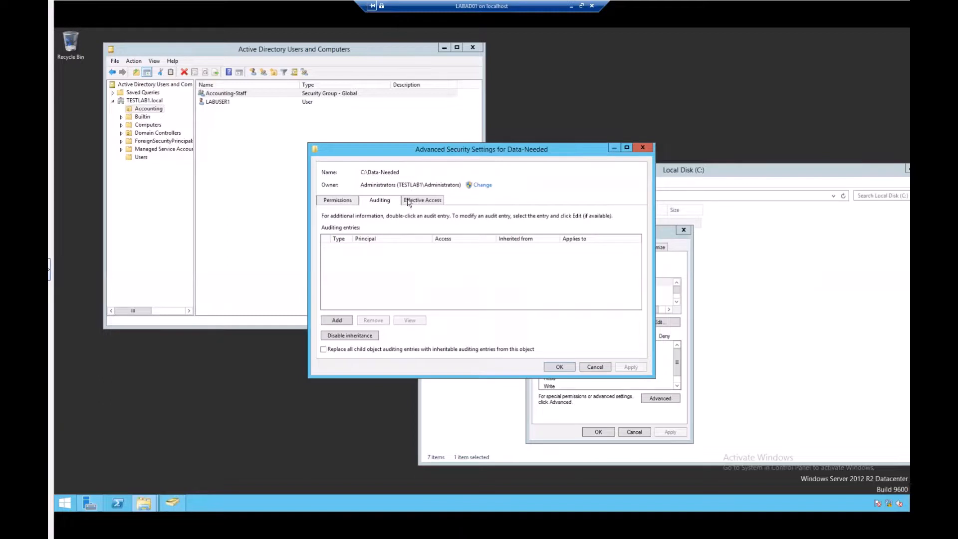
Step: Draft an auditing entry for LABUSER1 on the Data-Needed folder and discard it
{"action": "left_click", "coordinate": [338, 321]}
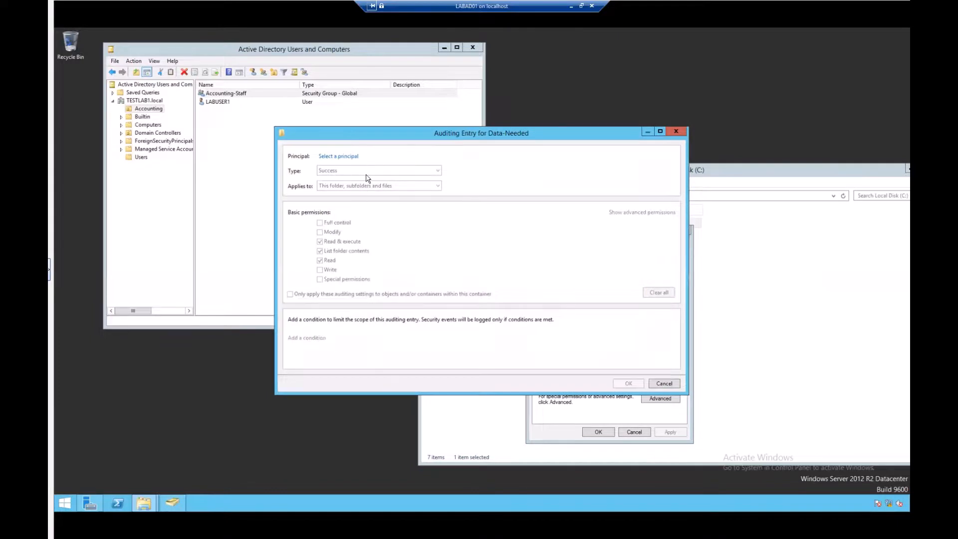
{"action": "left_click", "coordinate": [343, 158]}
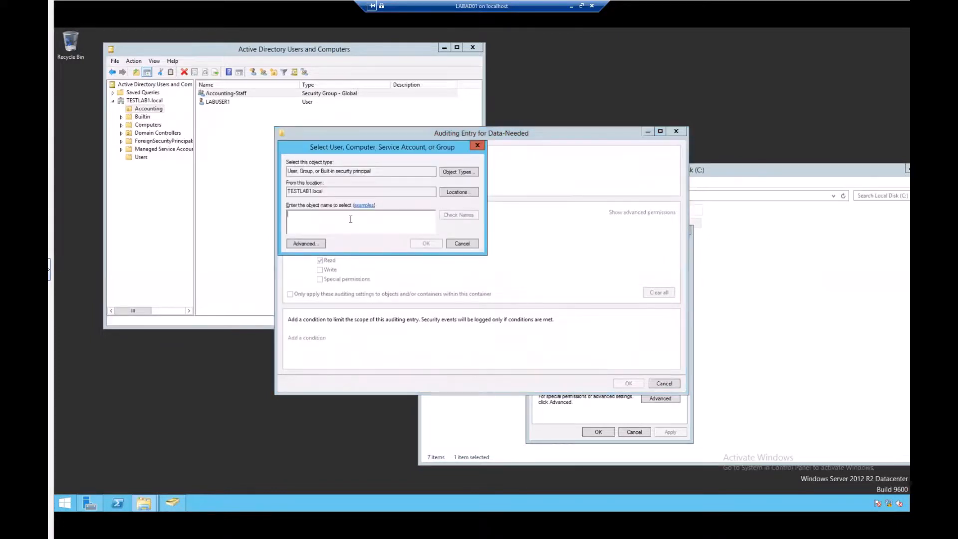
{"action": "type", "text": "lab"}
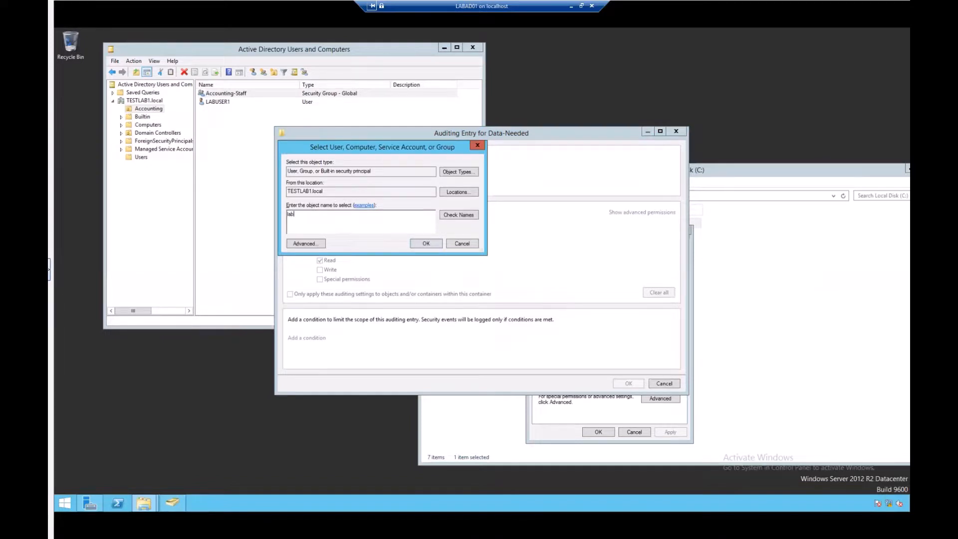
{"action": "key", "text": "Return"}
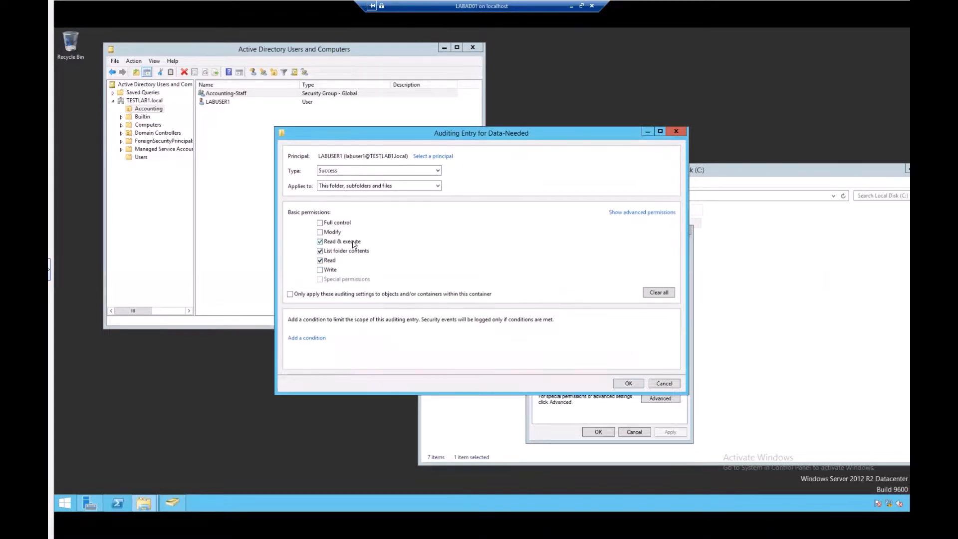
{"action": "left_click", "coordinate": [320, 251]}
{"action": "left_click", "coordinate": [665, 383]}
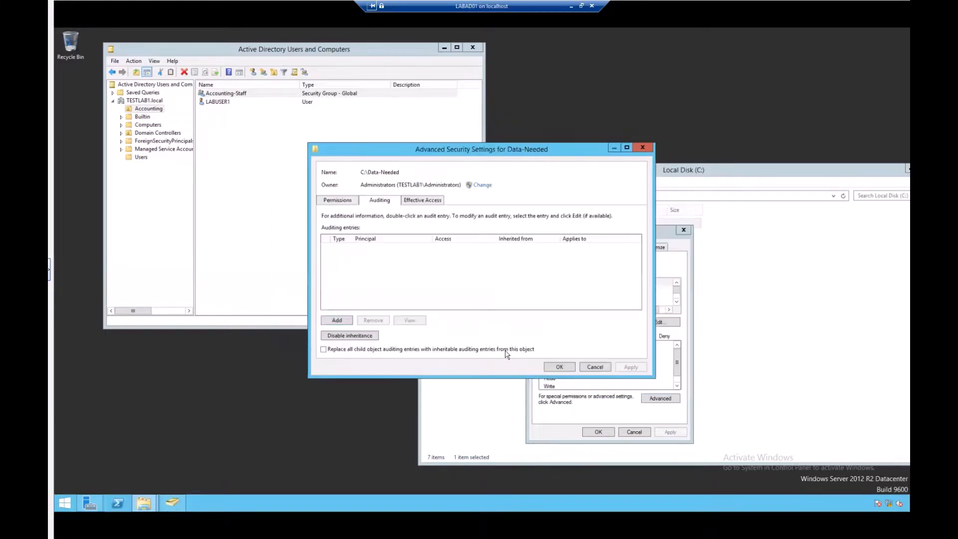
Step: Choose LABUSER1 as the user for the effective access check on the Data-Needed folder
{"action": "left_click", "coordinate": [415, 203]}
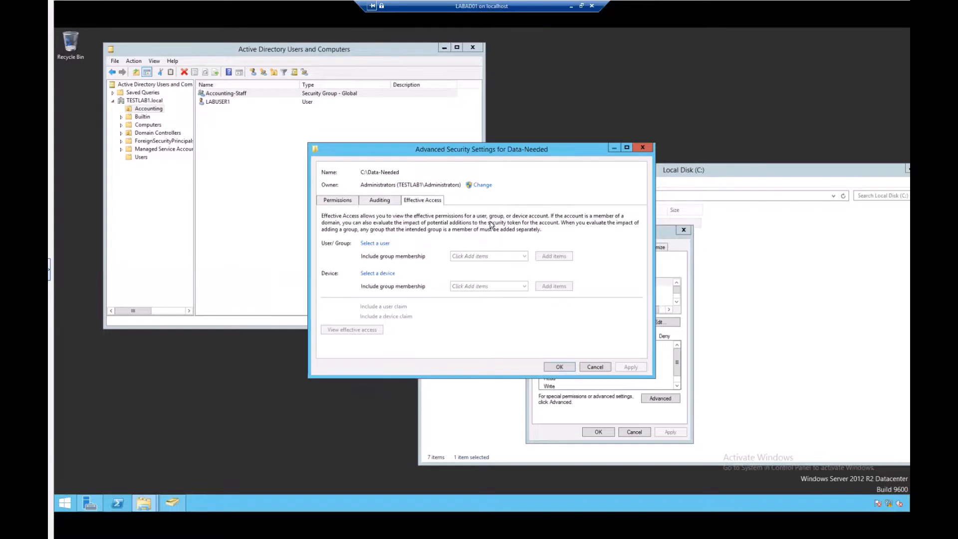
{"action": "left_click", "coordinate": [368, 245]}
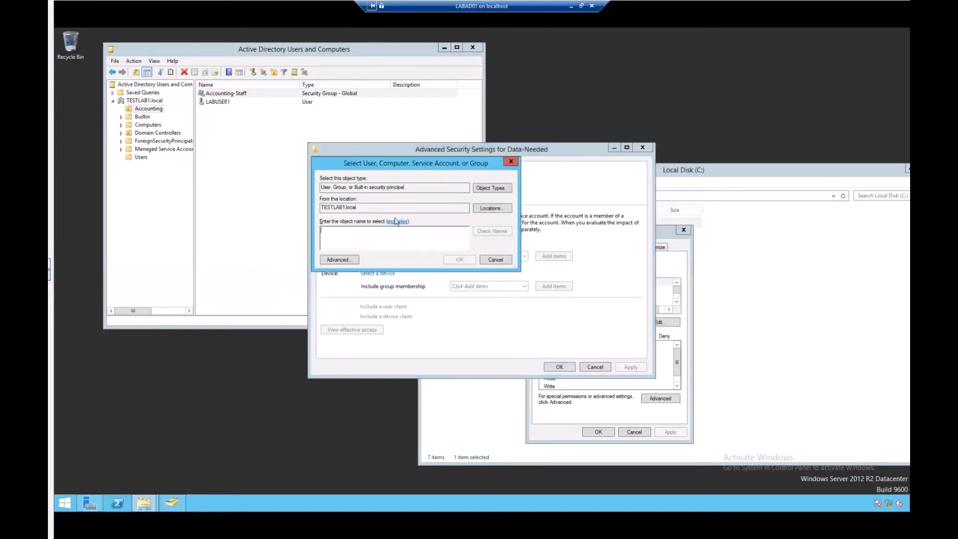
{"action": "left_click", "coordinate": [511, 162]}
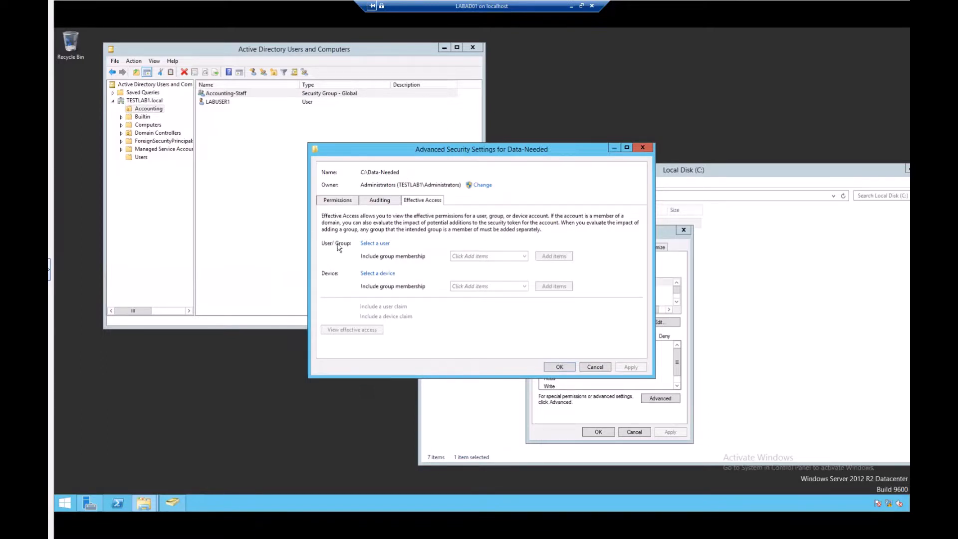
{"action": "left_click", "coordinate": [374, 243]}
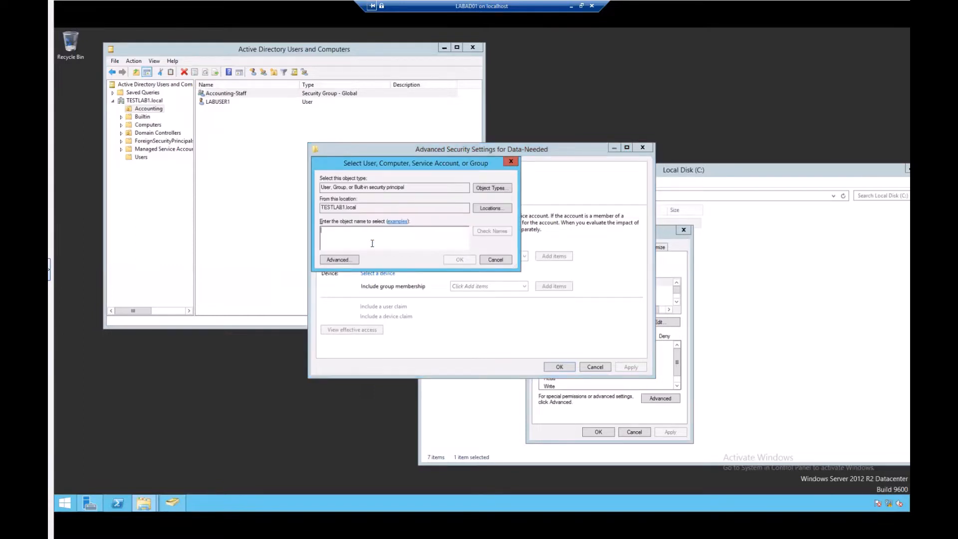
{"action": "type", "text": "labuser1"}
{"action": "key", "text": "Return"}
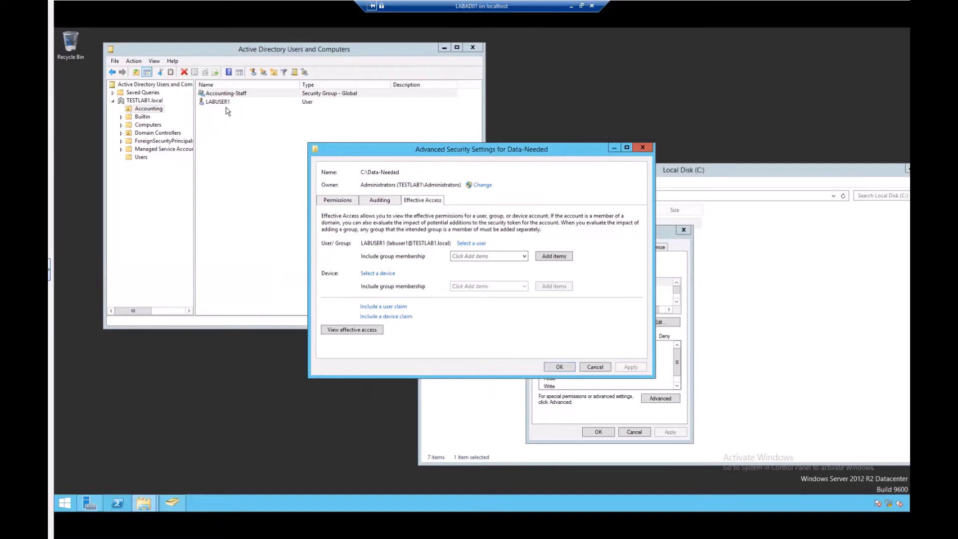
Step: Include the Accounting-Staff group membership in the effective access check, choosing it from the names matching "acc"
{"action": "left_click", "coordinate": [495, 257]}
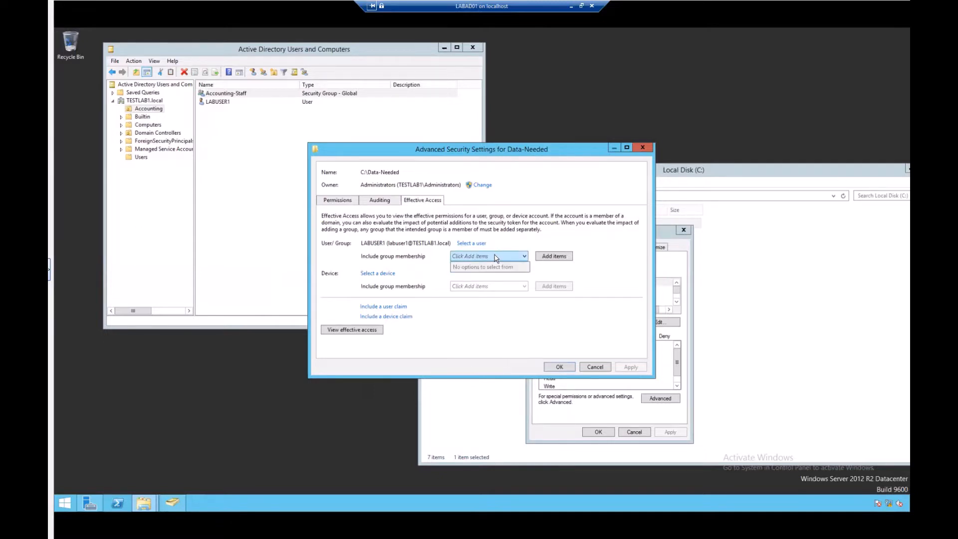
{"action": "left_click", "coordinate": [549, 256]}
{"action": "left_click", "coordinate": [548, 256]}
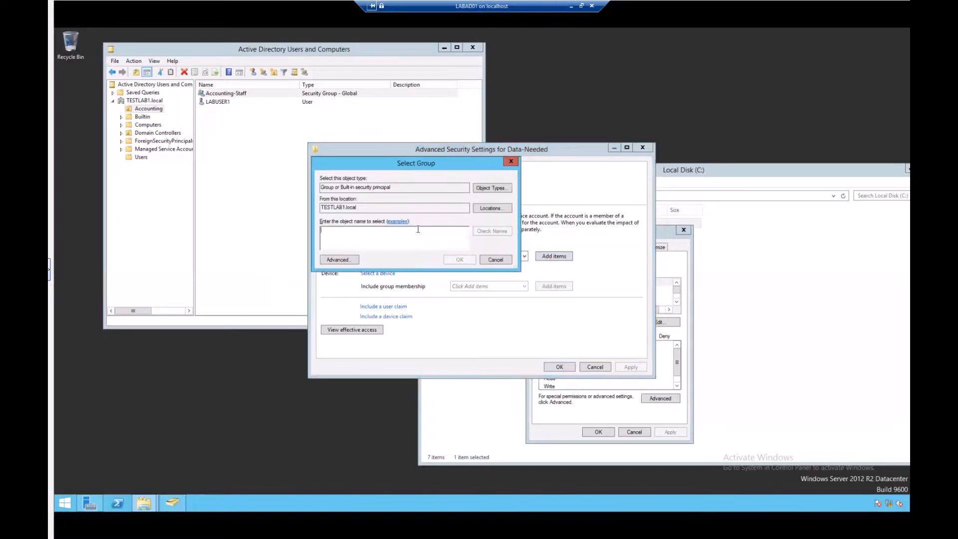
{"action": "type", "text": "acc"}
{"action": "key", "text": "Return"}
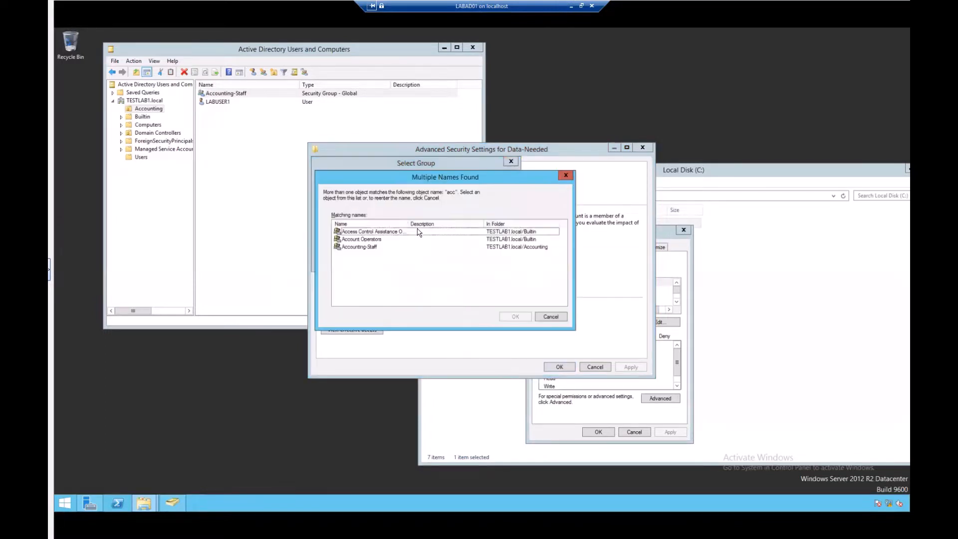
{"action": "double_click", "coordinate": [362, 246]}
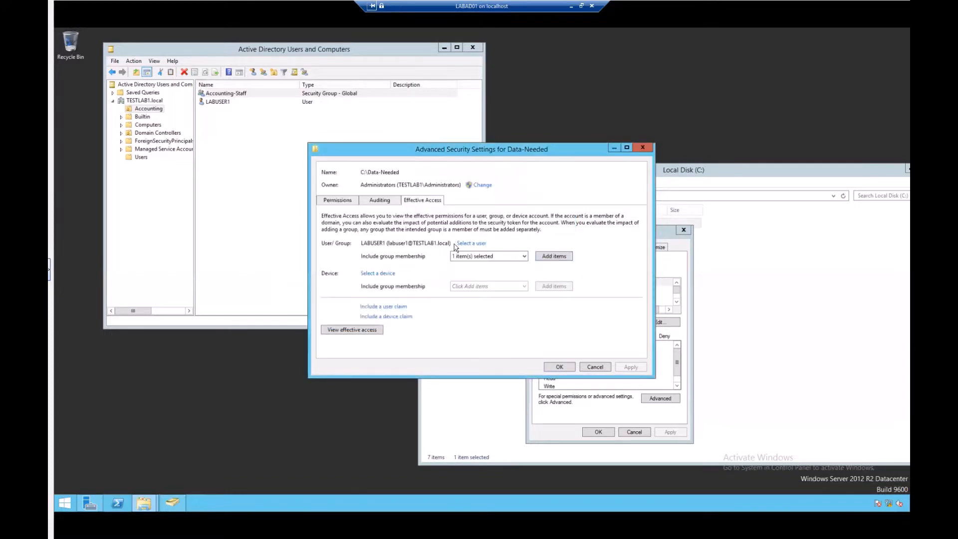
Step: View the effective access of LABUSER1 on the Data-Needed folder and read through the full list of permissions
{"action": "left_click", "coordinate": [352, 331]}
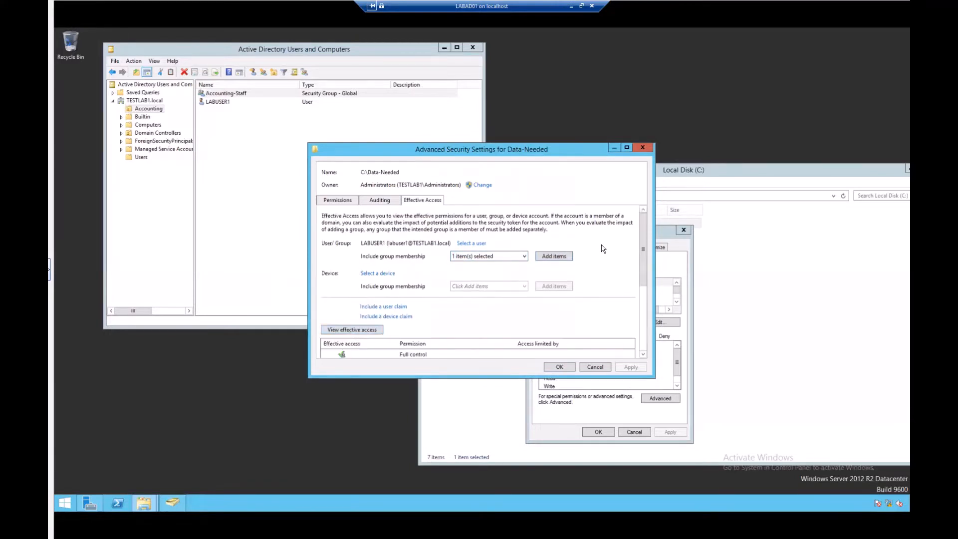
{"action": "left_click_drag", "start_coordinate": [647, 258], "coordinate": [643, 316]}
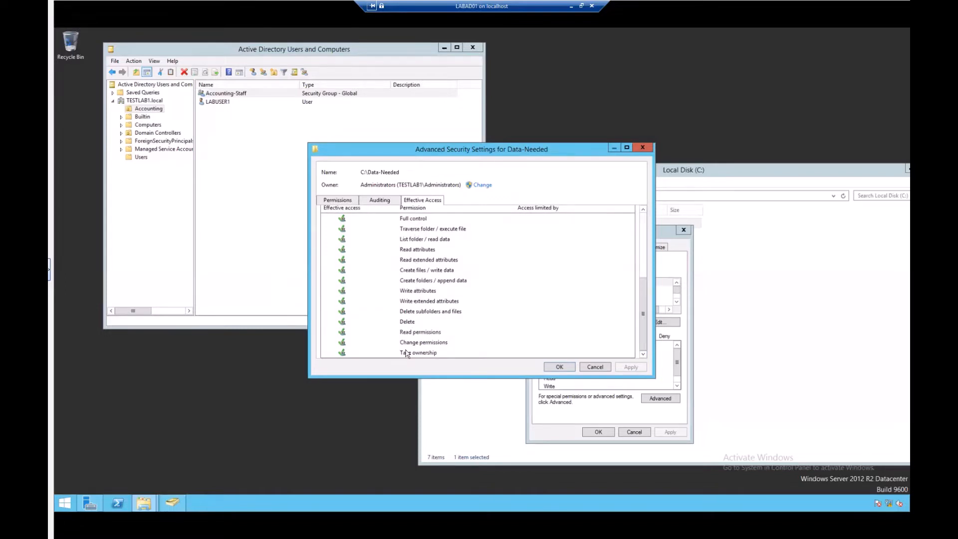
{"action": "scroll", "coordinate": [422, 275], "scroll_direction": "up", "scroll_amount": 3}
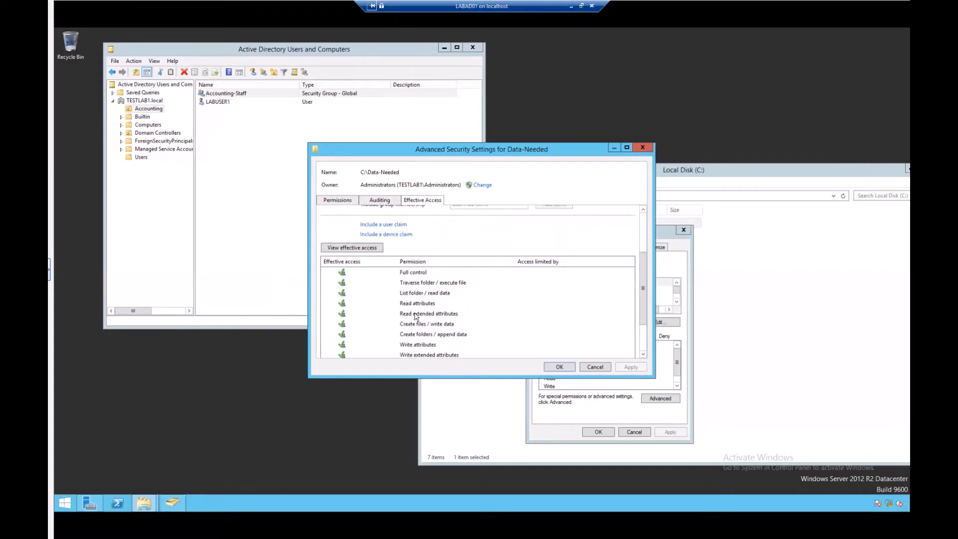
{"action": "scroll", "coordinate": [416, 323], "scroll_direction": "up", "scroll_amount": 2}
{"action": "scroll", "coordinate": [417, 300], "scroll_direction": "up", "scroll_amount": 2}
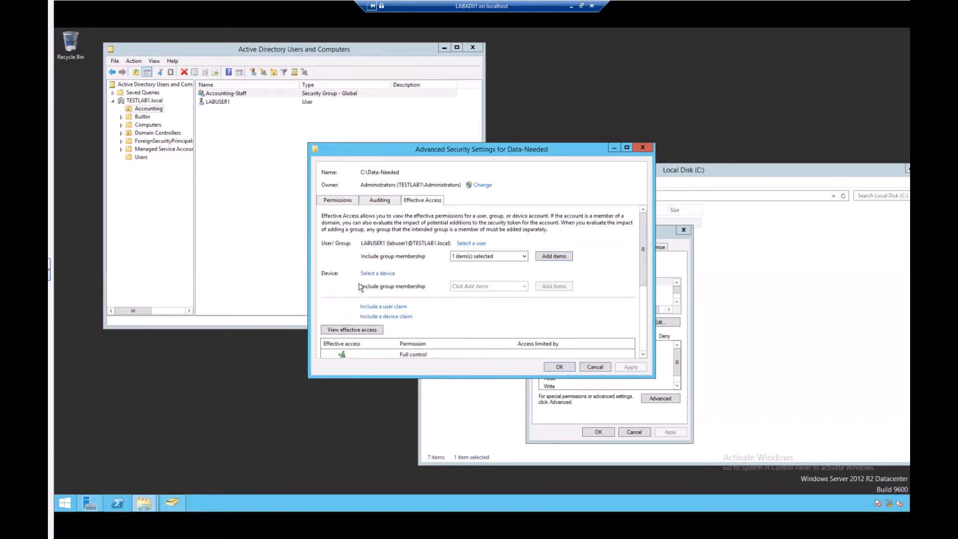
Step: Check which groups LABUSER1 belongs to in the account's Active Directory properties and close them without changes
{"action": "left_click", "coordinate": [217, 103]}
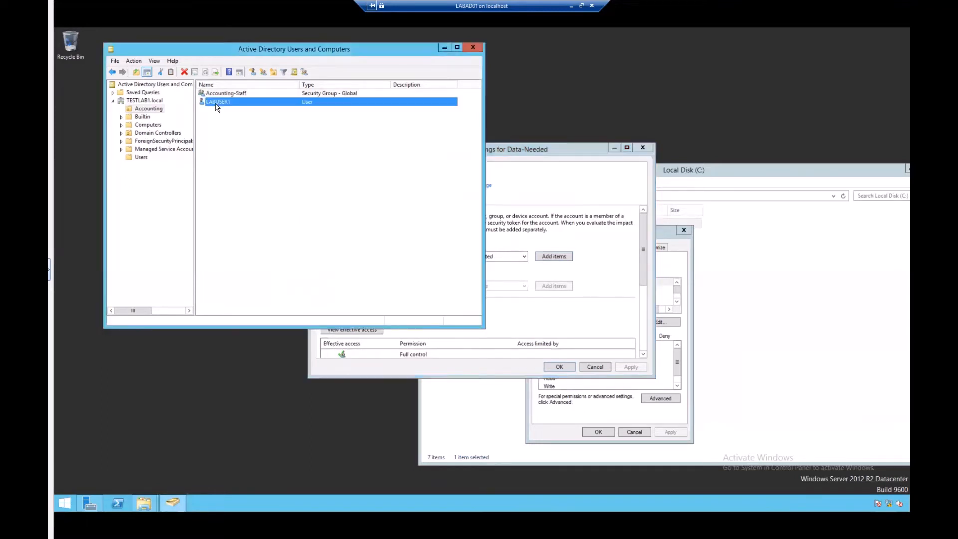
{"action": "double_click", "coordinate": [217, 103]}
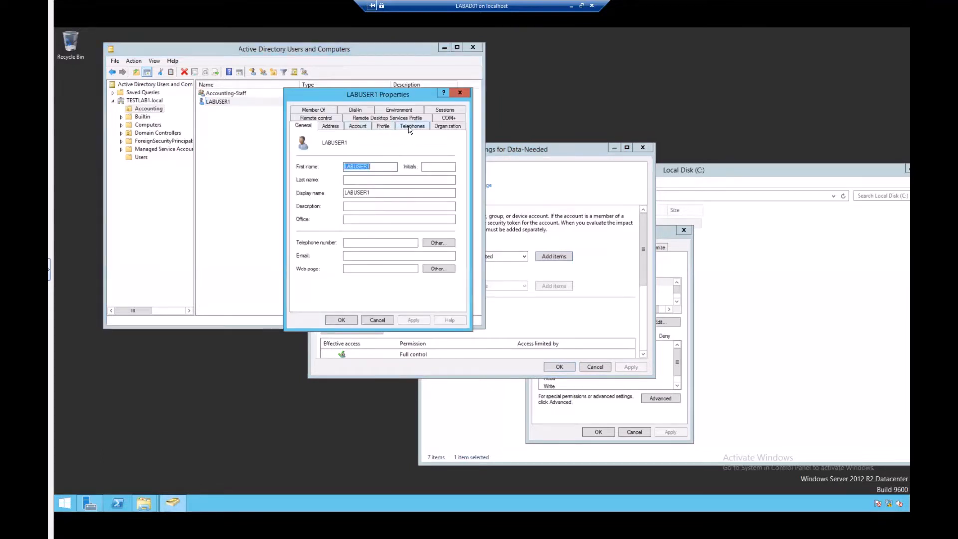
{"action": "left_click", "coordinate": [328, 110]}
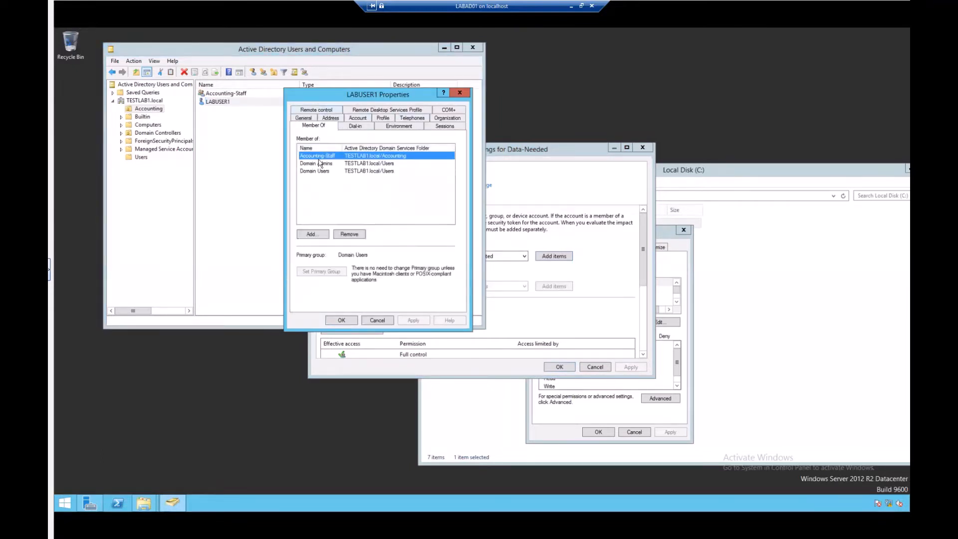
{"action": "left_click", "coordinate": [320, 164]}
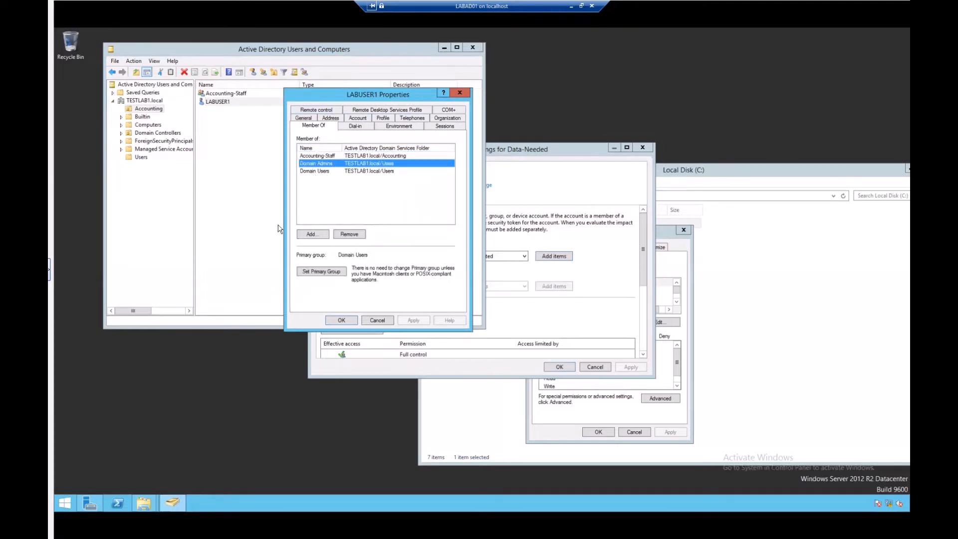
{"action": "left_click", "coordinate": [377, 319]}
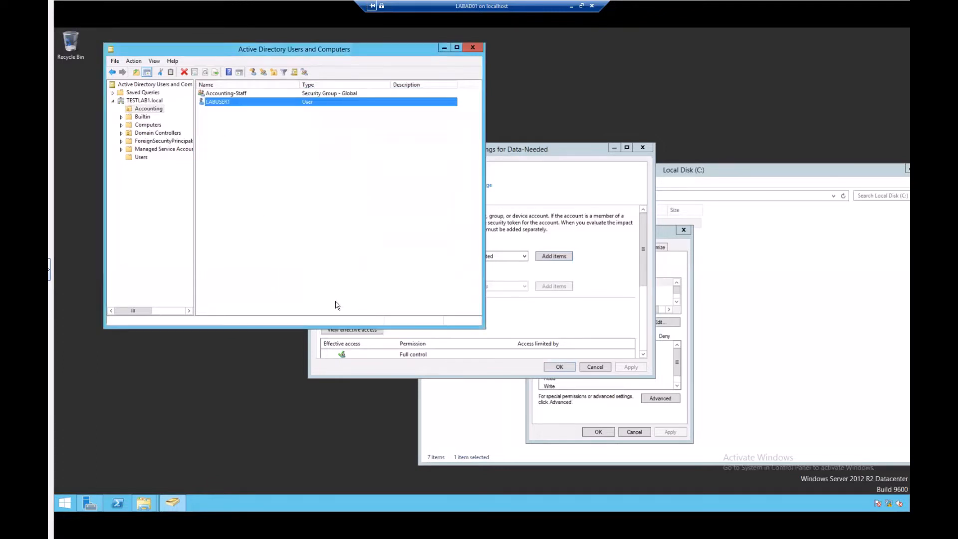
Step: Leave the advanced security settings without saving and compare the Data-Needed permissions of Accounting-Staff and Administrators
{"action": "left_click", "coordinate": [533, 152]}
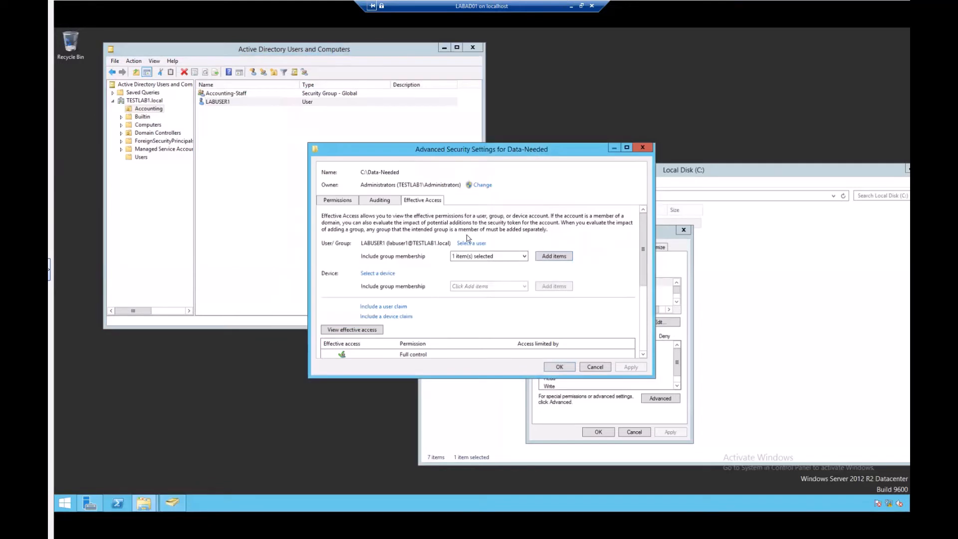
{"action": "left_click", "coordinate": [607, 367]}
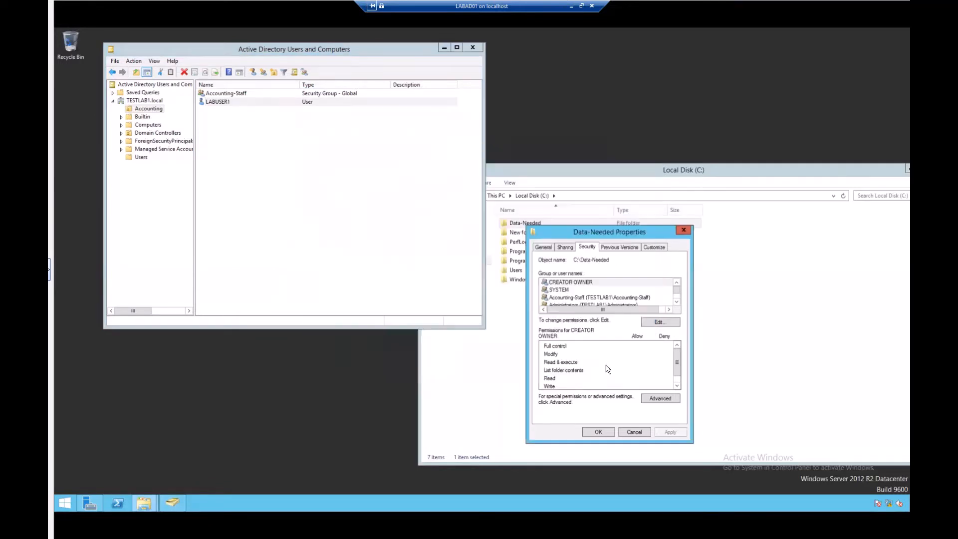
{"action": "left_click", "coordinate": [570, 299]}
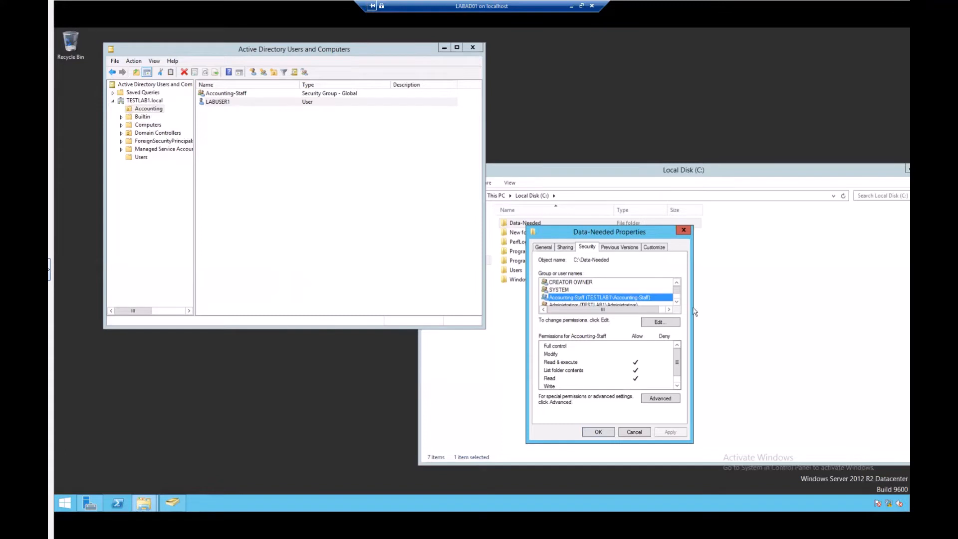
{"action": "left_click", "coordinate": [677, 303]}
{"action": "left_click", "coordinate": [677, 303]}
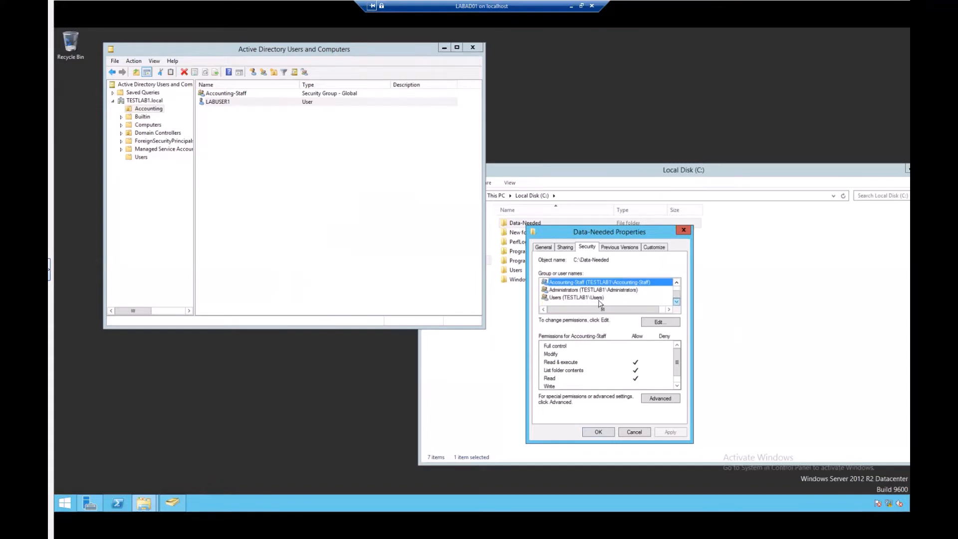
{"action": "left_click", "coordinate": [555, 291]}
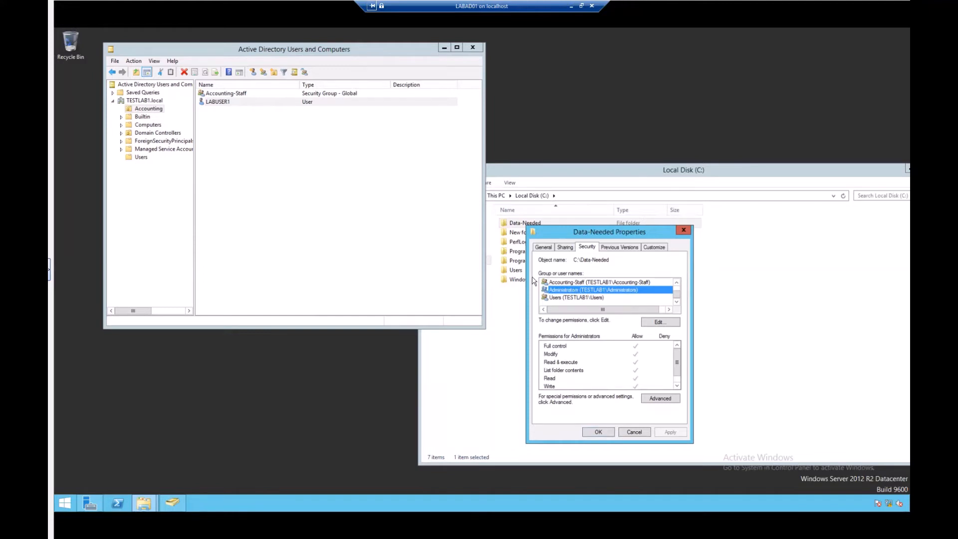
{"action": "left_click", "coordinate": [575, 282]}
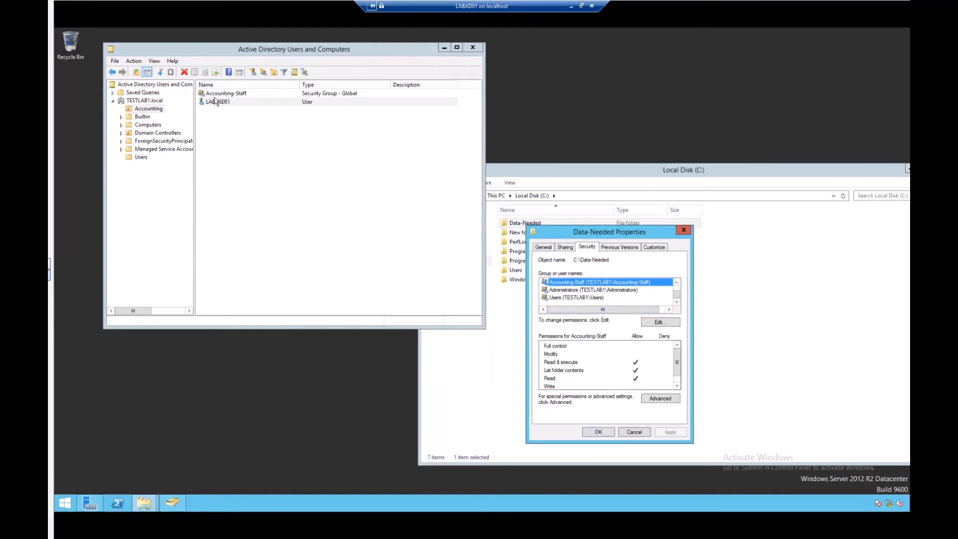
{"action": "left_click", "coordinate": [562, 292]}
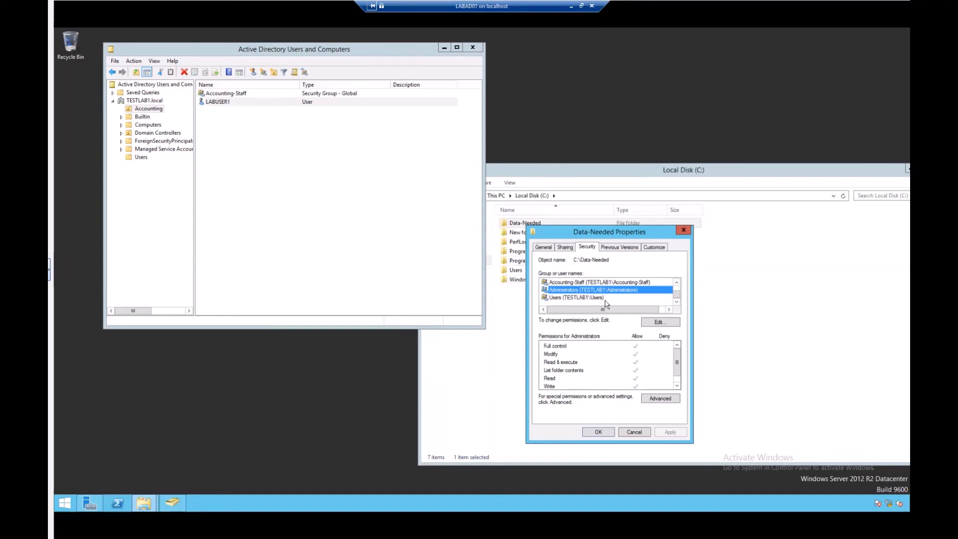
Step: Close the Data-Needed properties without changes and clear the selections in the drive C and Accounting listings
{"action": "left_click", "coordinate": [633, 432]}
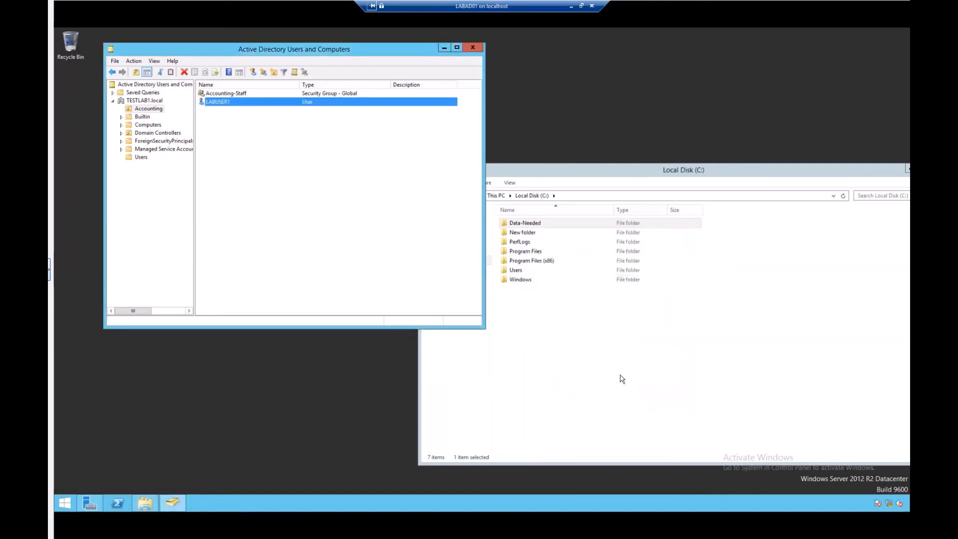
{"action": "left_click", "coordinate": [589, 331]}
{"action": "left_click", "coordinate": [340, 165]}
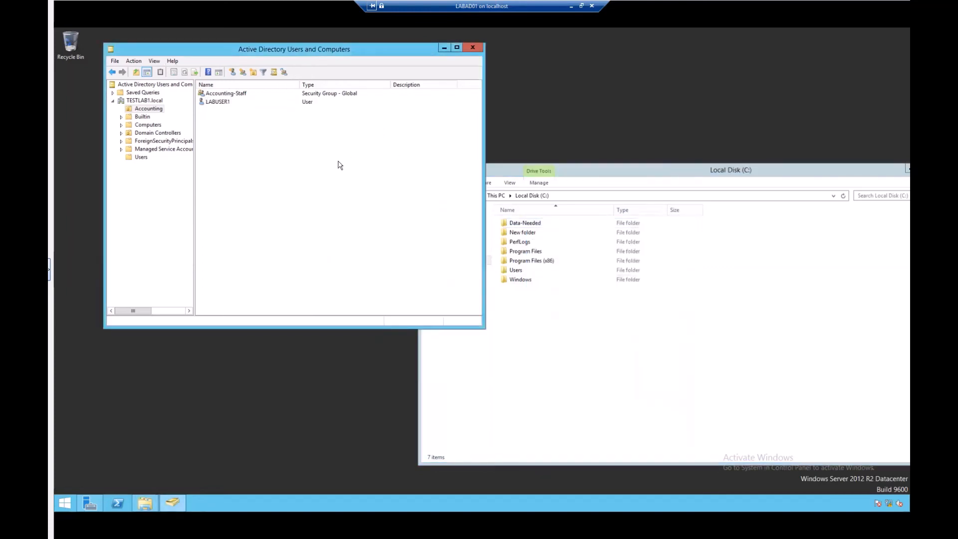